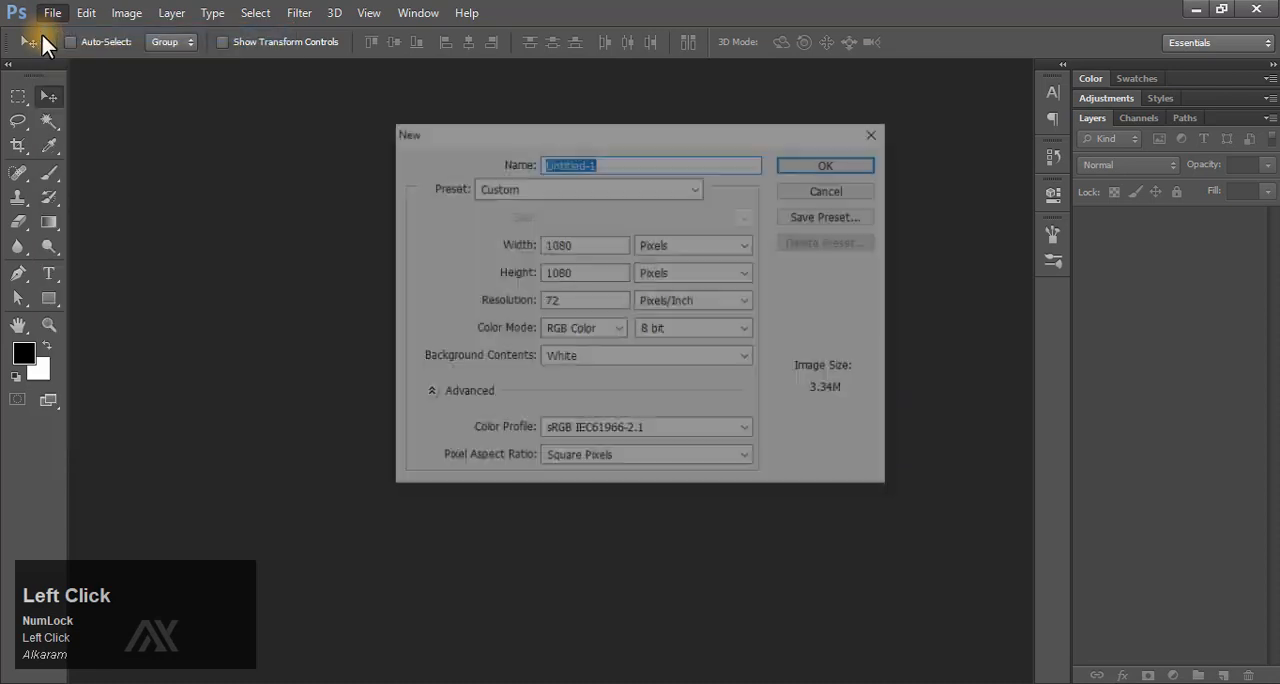
# Create a 1080 x 1080 pixel white document at 72 pixels/inch and add a solid color fill layer in #28231d.
pyautogui.click(600, 276)
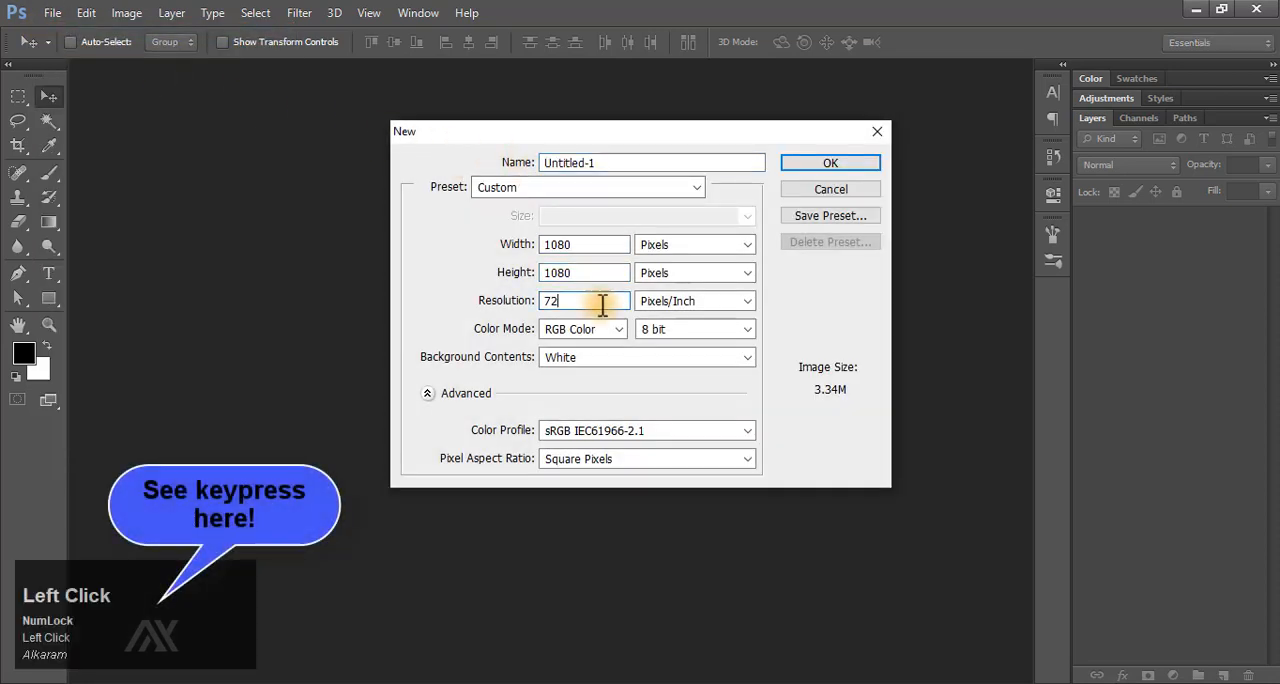
pyautogui.click(826, 162)
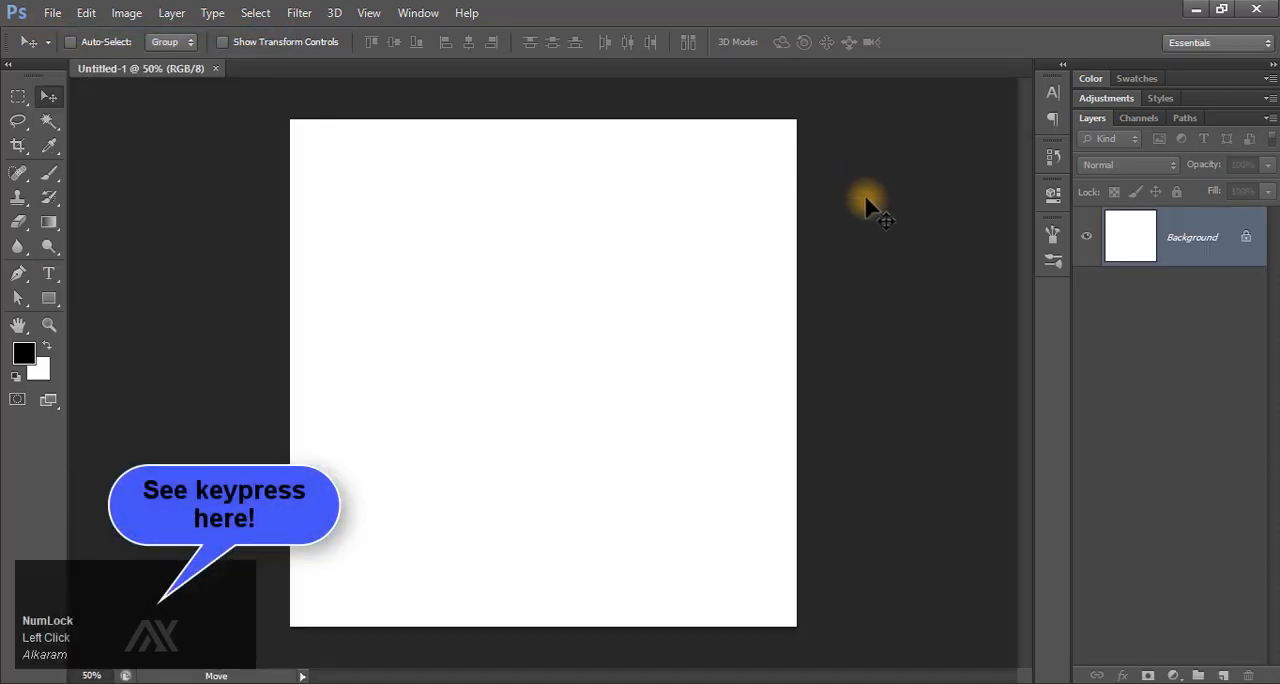
pyautogui.click(1172, 674)
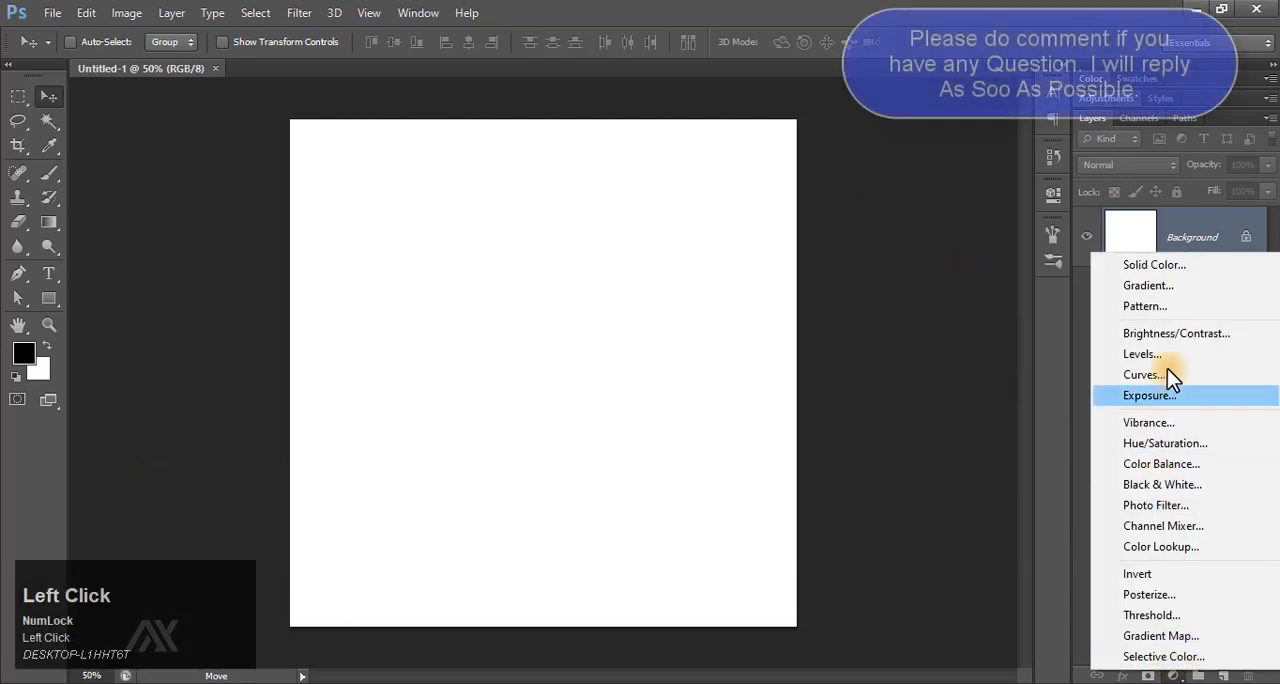
pyautogui.click(1186, 268)
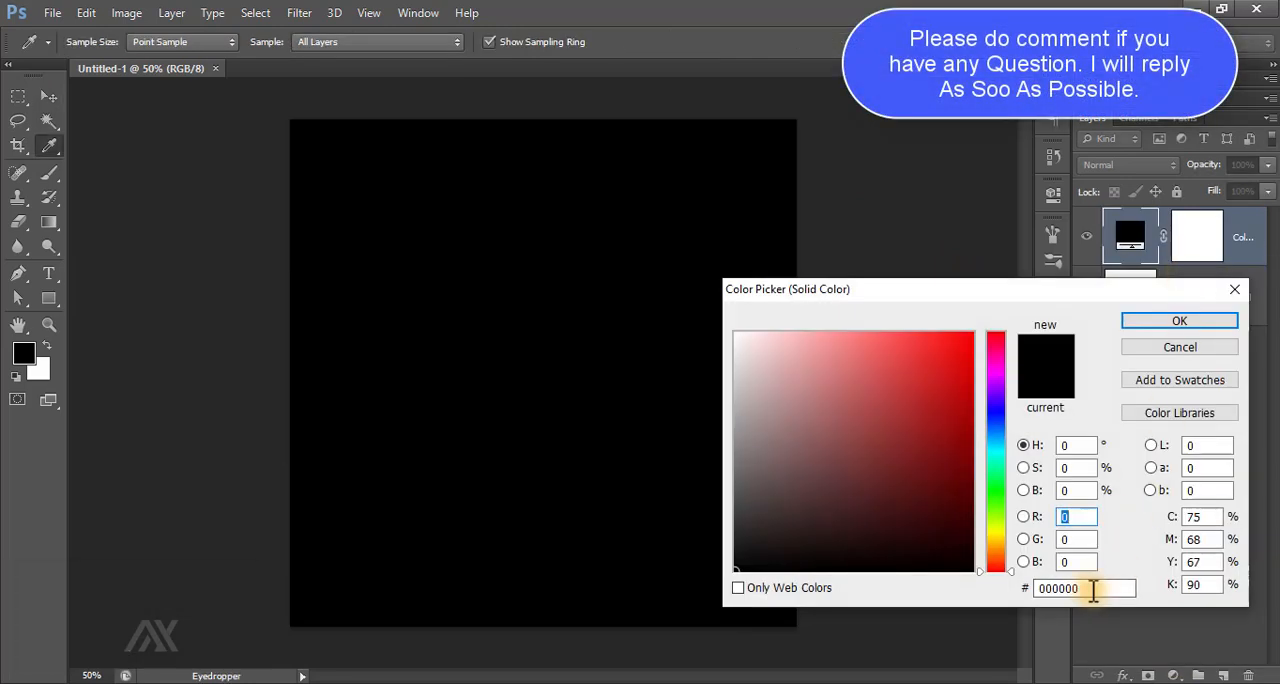
pyautogui.moveTo(1097, 587); pyautogui.dragTo(1034, 587)
pyautogui.write('28231d')
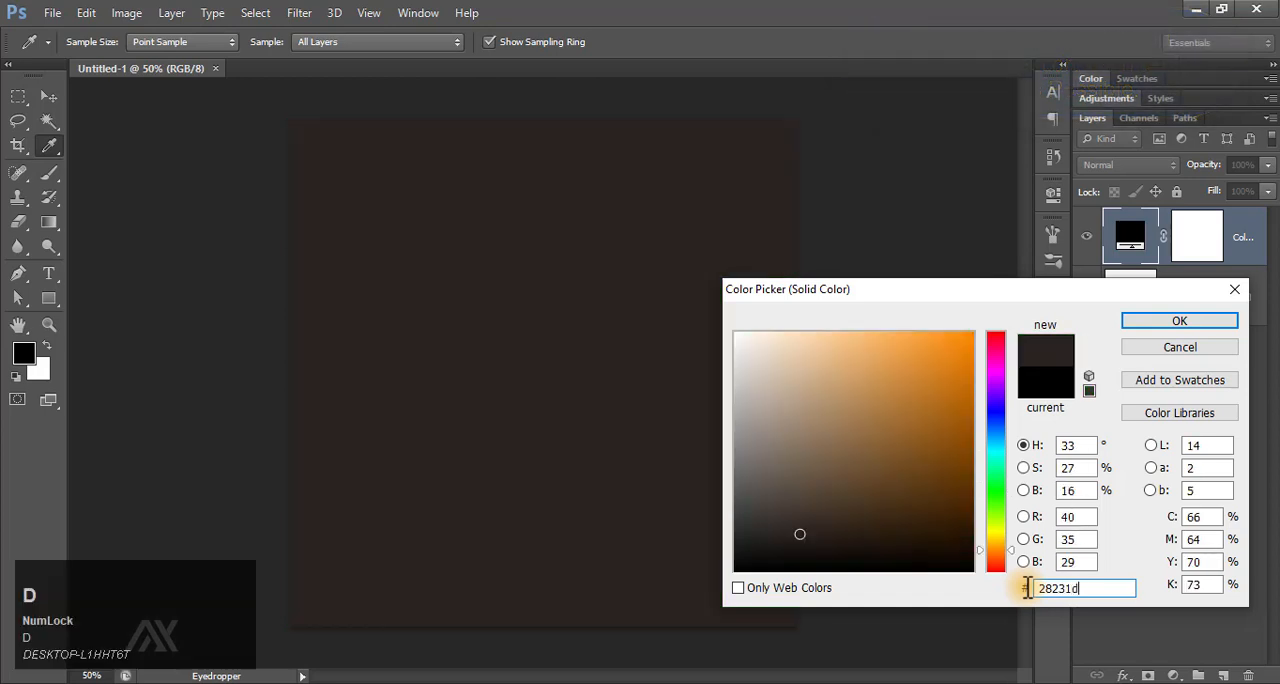
pyautogui.click(1186, 322)
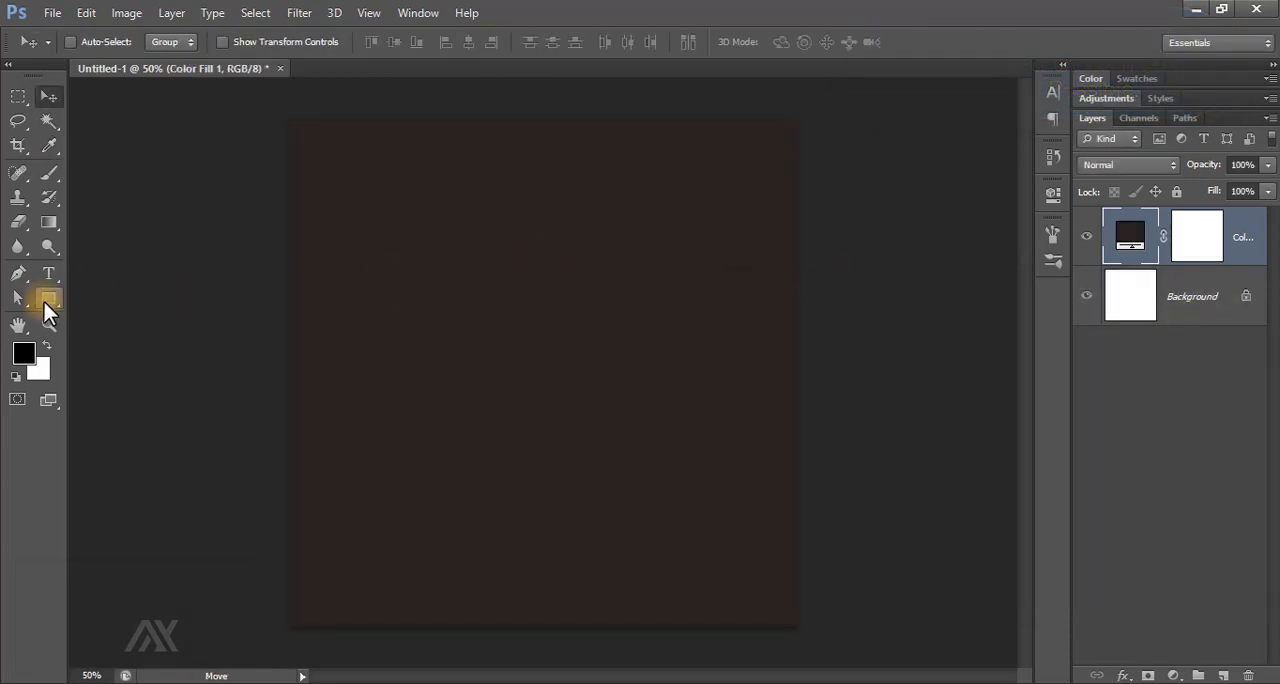
# Draw a tall rectangle shape about 392 px wide and 1142 px high, extending past the canvas's upper and lower edges.
pyautogui.rightClick(48, 298)
pyautogui.click(103, 293)
pyautogui.moveTo(377, 109); pyautogui.dragTo(559, 644)
# Rotate the rectangle about -42° and stretch it into a diagonal band from the canvas's upper-left to its lower-right corner.
pyautogui.click(48, 96)
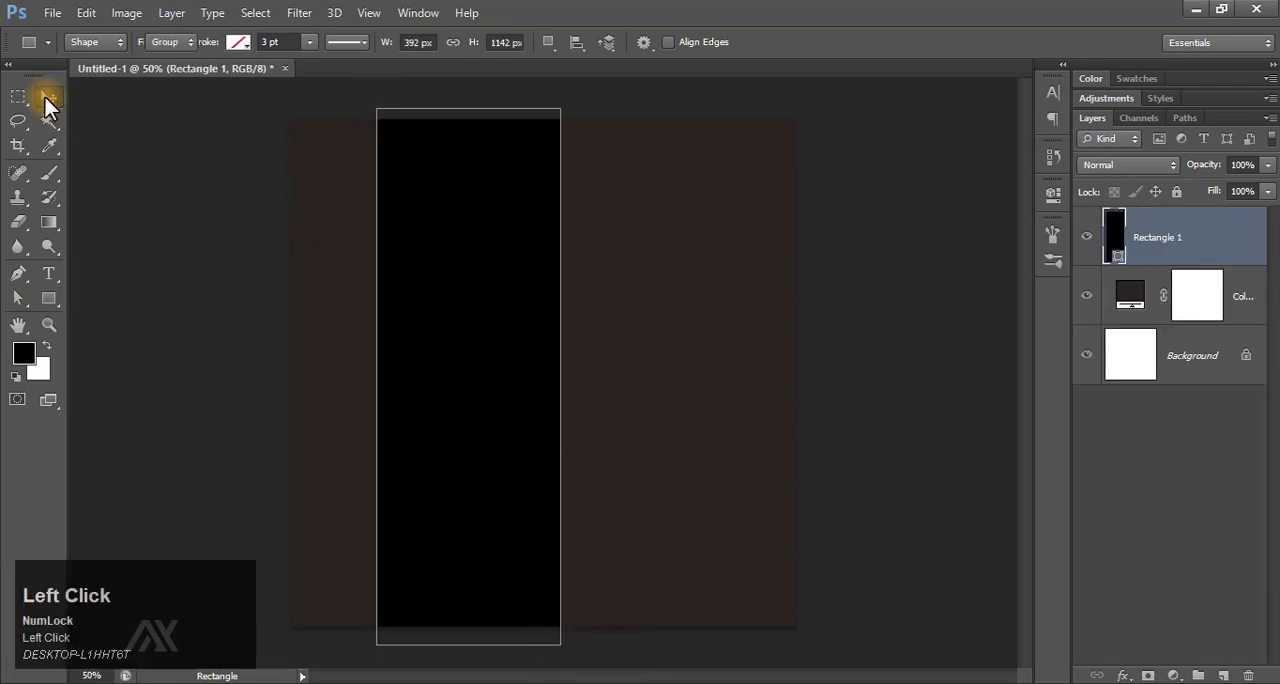
pyautogui.moveTo(457, 297); pyautogui.dragTo(506, 287)
pyautogui.hotkey('ctrl', 't')
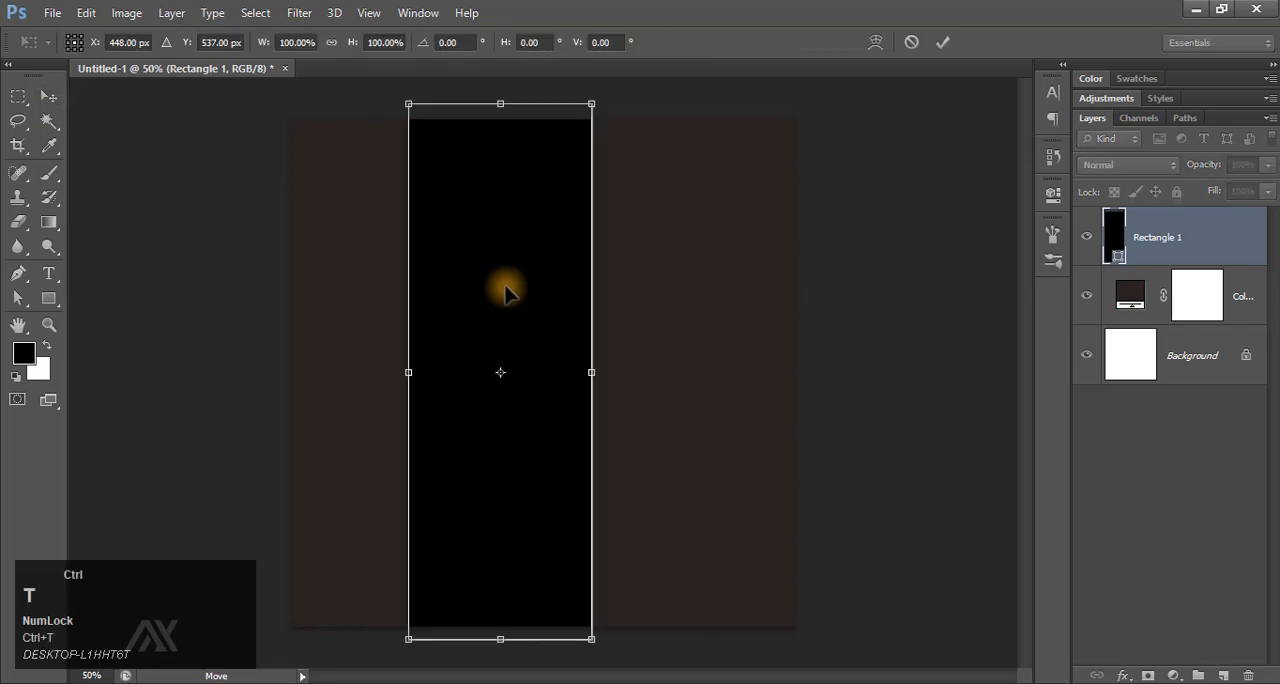
pyautogui.moveTo(591, 362); pyautogui.dragTo(597, 371)
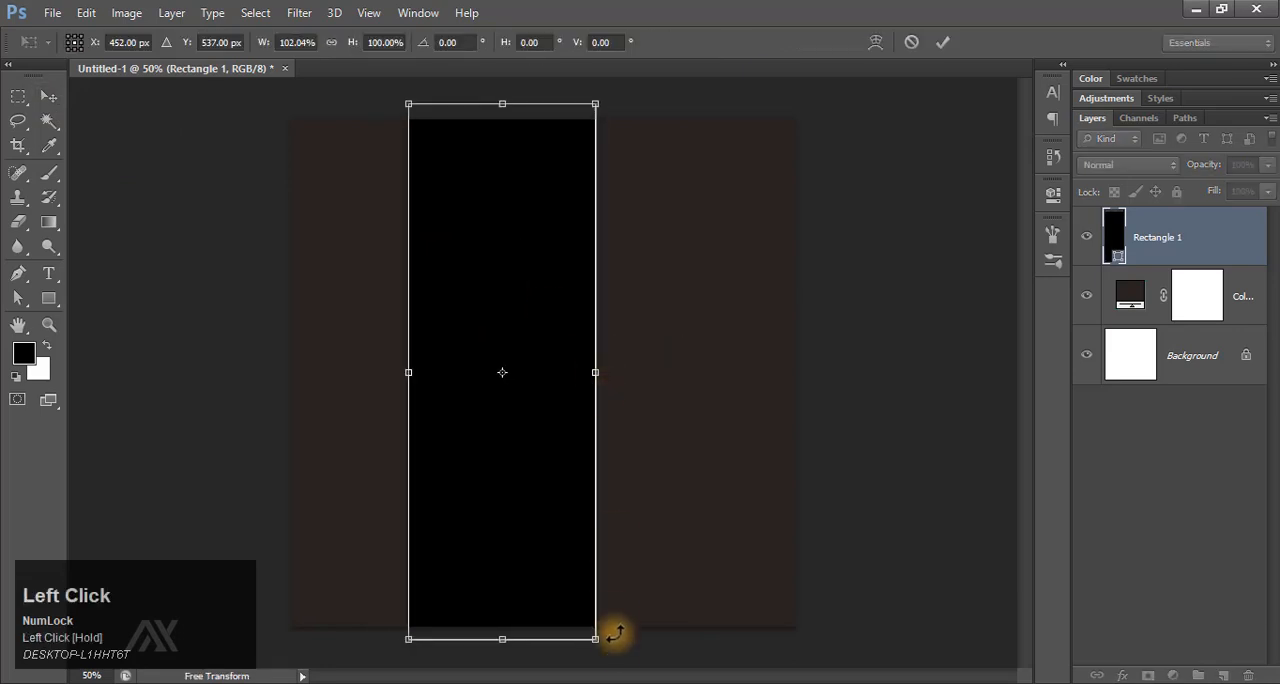
pyautogui.moveTo(615, 651); pyautogui.dragTo(777, 463)
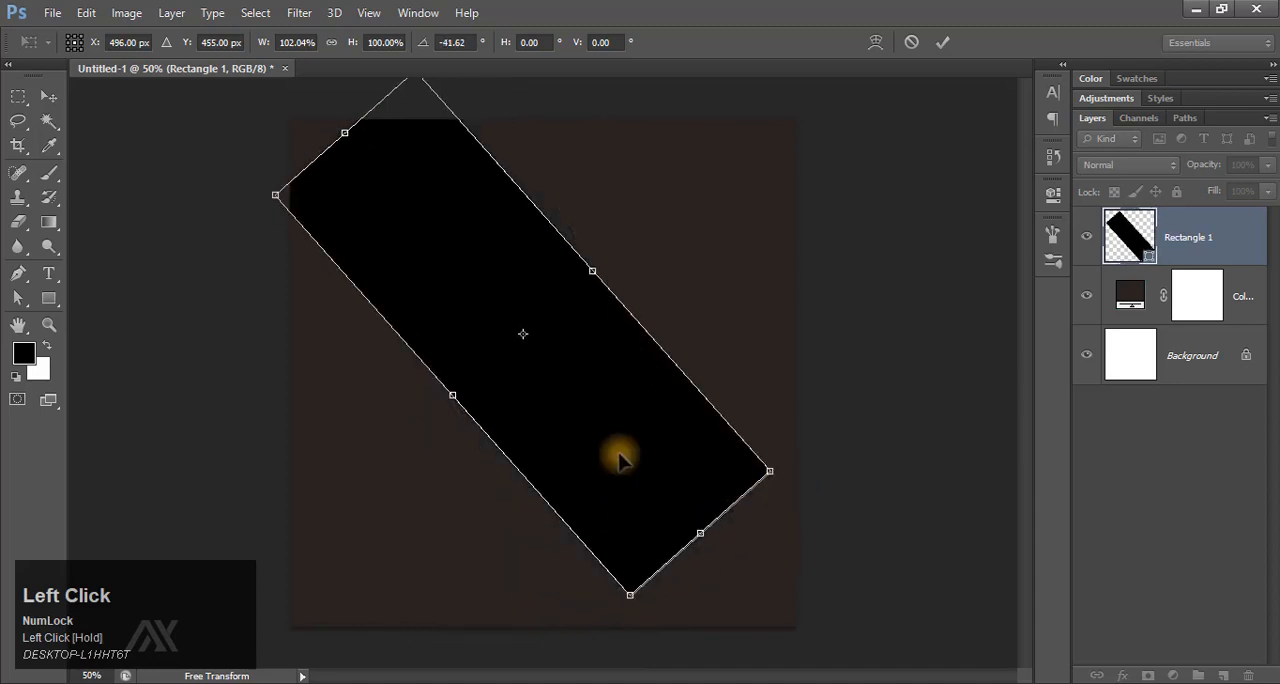
pyautogui.moveTo(614, 457); pyautogui.dragTo(559, 443)
pyautogui.moveTo(638, 520); pyautogui.dragTo(776, 664)
pyautogui.click(945, 41)
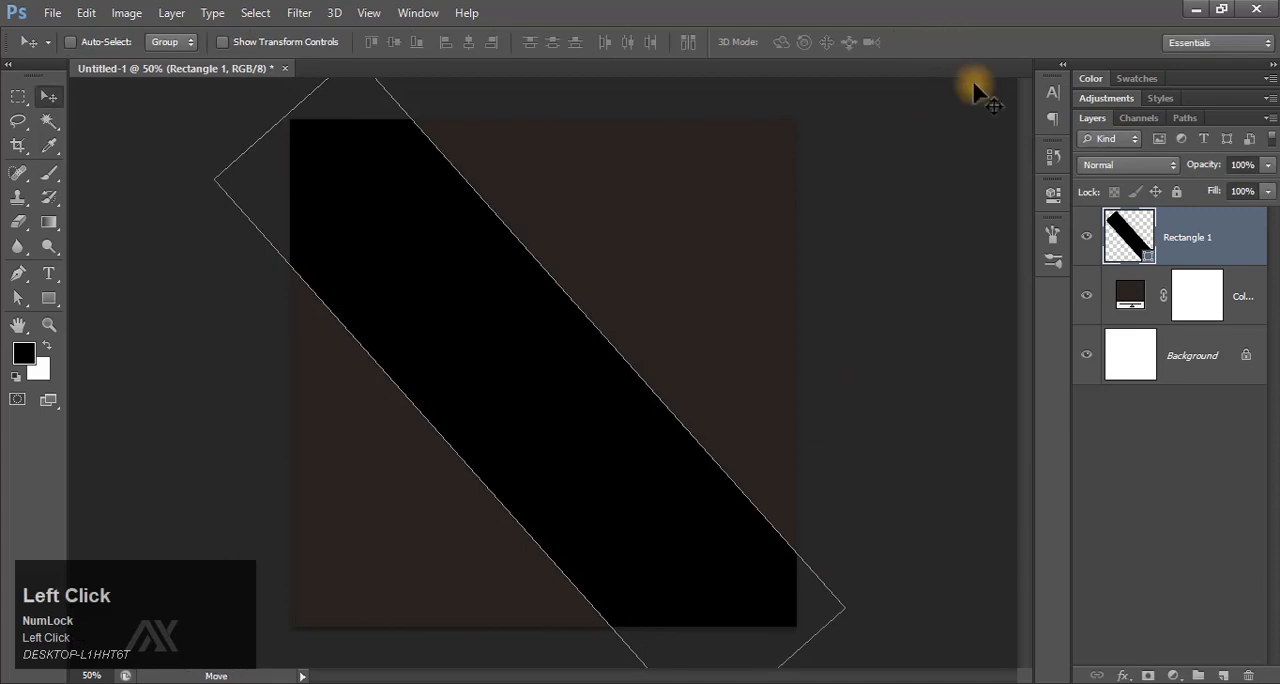
# Change the diagonal band's fill color to #ca9132.
pyautogui.doubleClick(1128, 237)
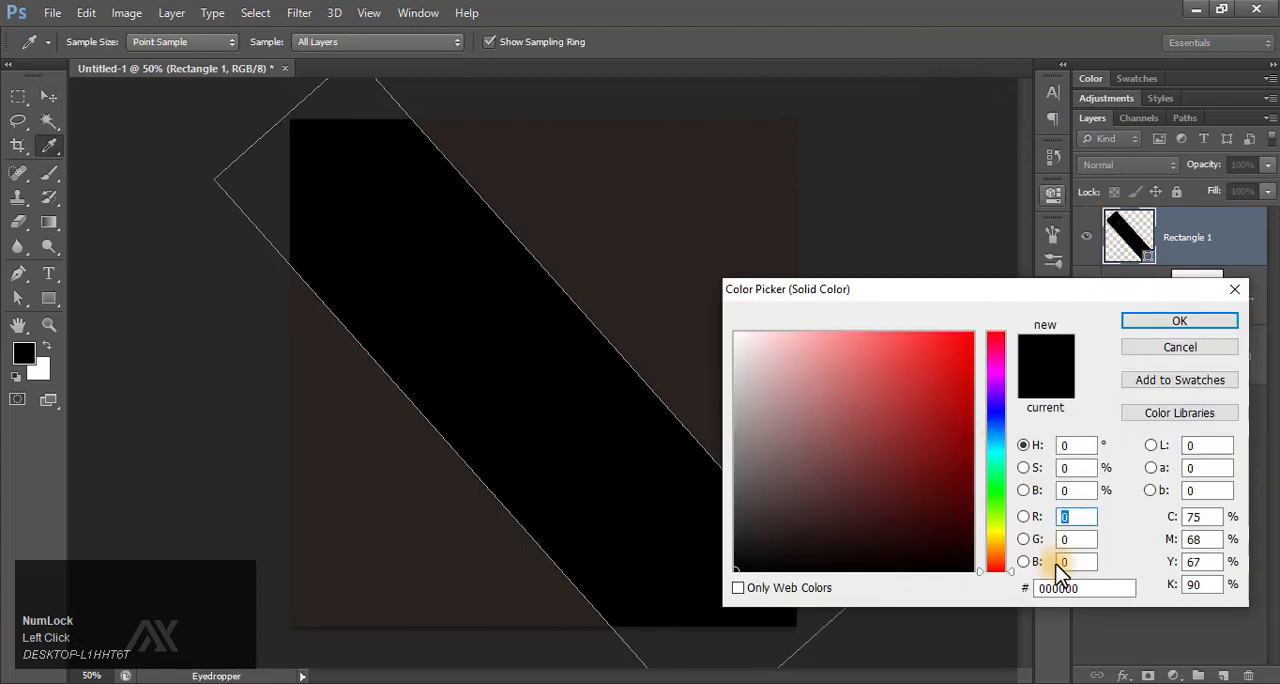
pyautogui.moveTo(1088, 588); pyautogui.dragTo(1006, 588)
pyautogui.write('ca9132')
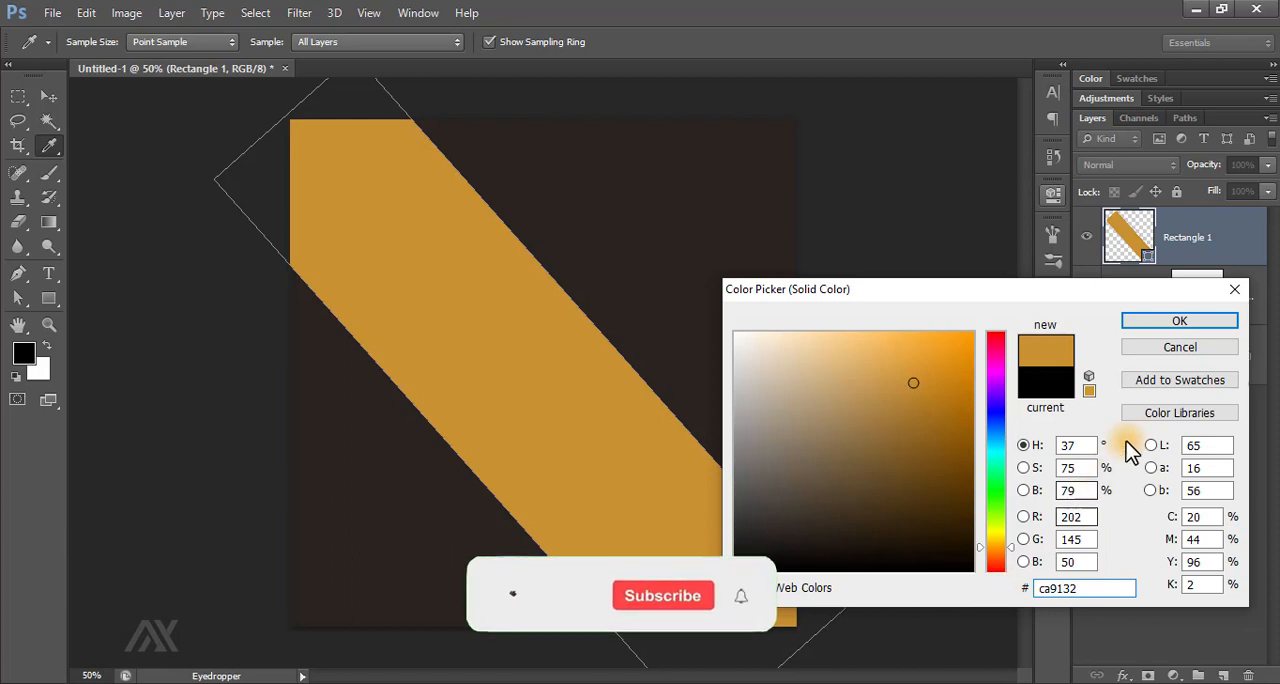
pyautogui.click(1164, 324)
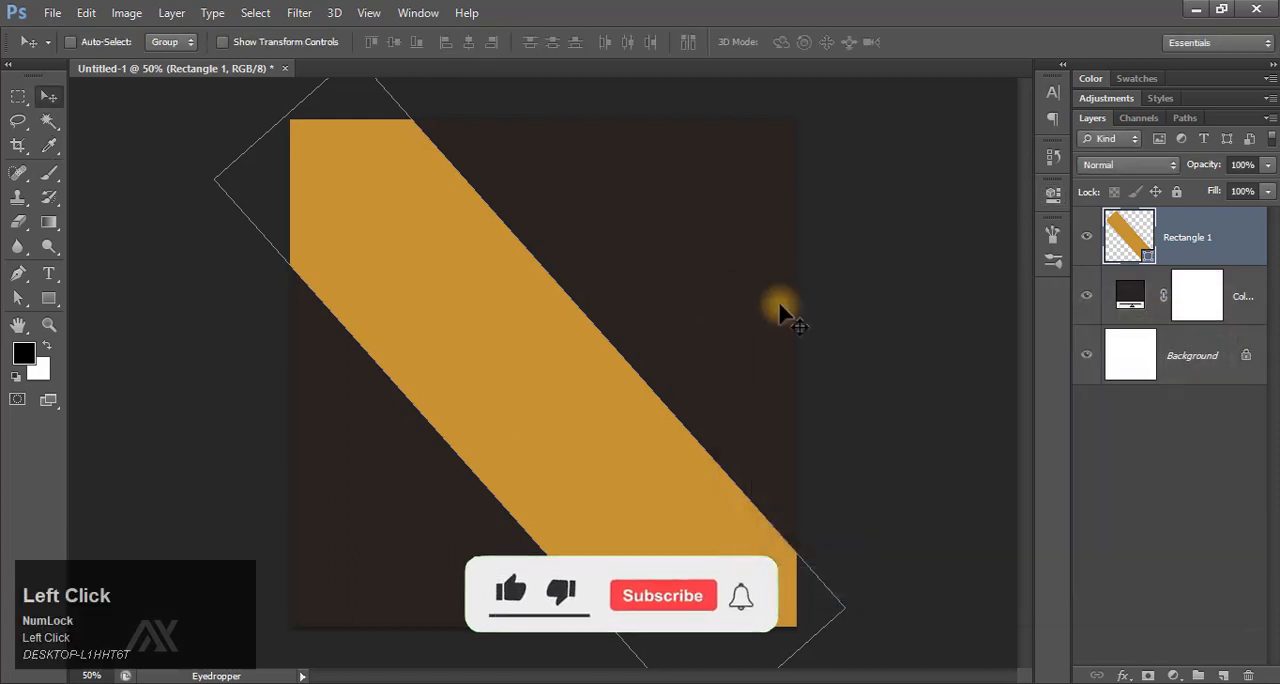
# Place the three pngegg brush-stroke circle images and shrink each to a small ring at the canvas center.
pyautogui.press('F9')
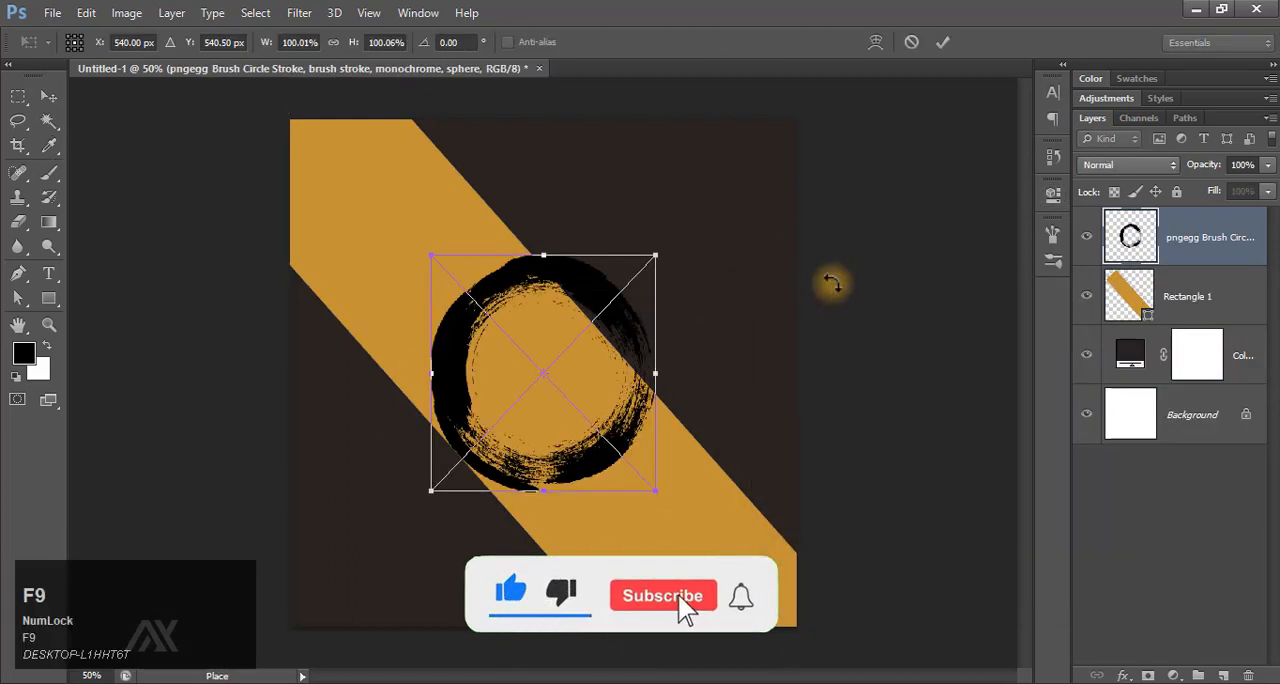
pyautogui.moveTo(656, 254); pyautogui.dragTo(564, 352)
pyautogui.click(942, 42)
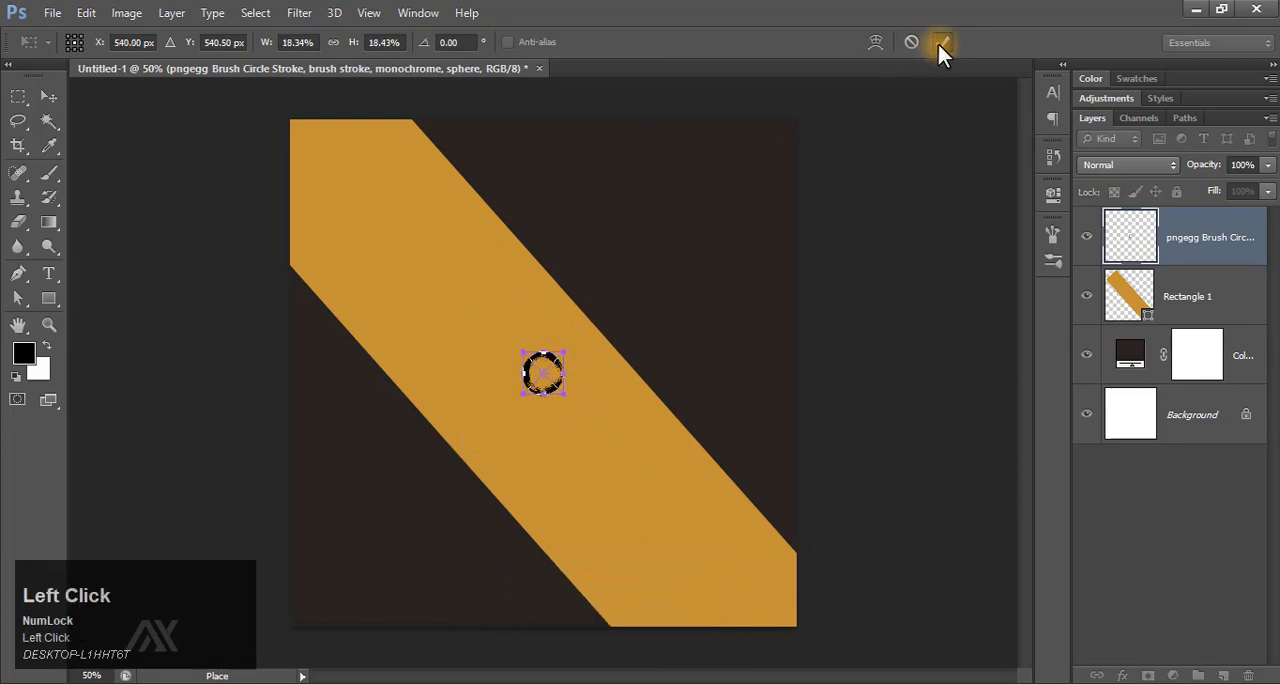
pyautogui.moveTo(786, 121); pyautogui.dragTo(569, 357)
pyautogui.click(943, 44)
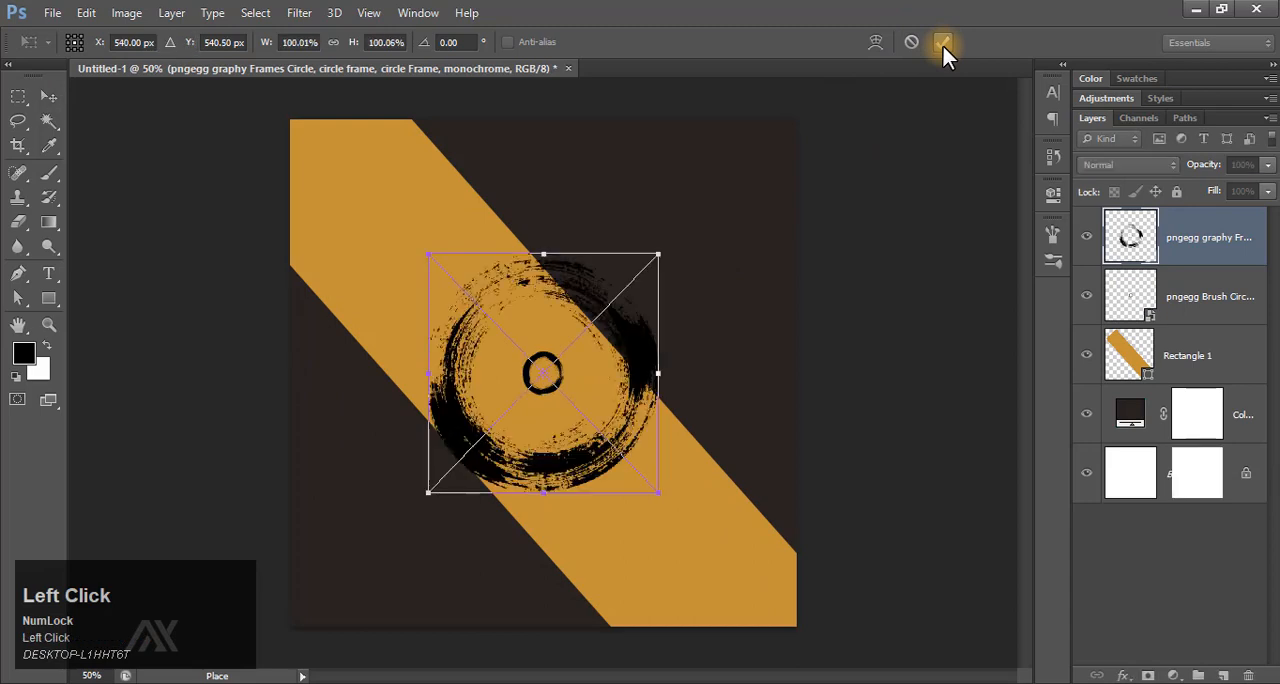
pyautogui.moveTo(660, 257)
pyautogui.mouseDown()
pyautogui.moveTo(595, 268)
pyautogui.moveTo(561, 355)
pyautogui.mouseUp()
pyautogui.click(943, 42)
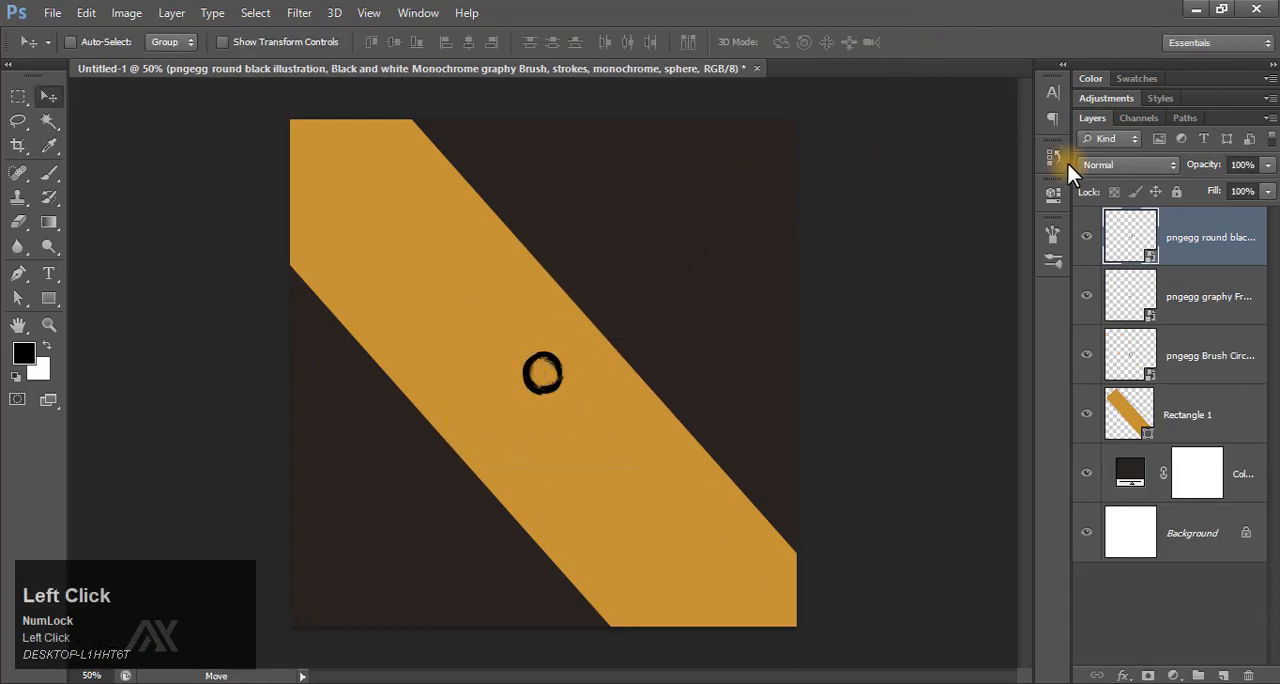
# Move the three rings to the canvas's upper-right corner and spread them into a cluster, two above and one below.
pyautogui.keyDown('shift'); pyautogui.click(1190, 363); pyautogui.keyUp('shift')
pyautogui.moveTo(567, 398); pyautogui.dragTo(716, 186)
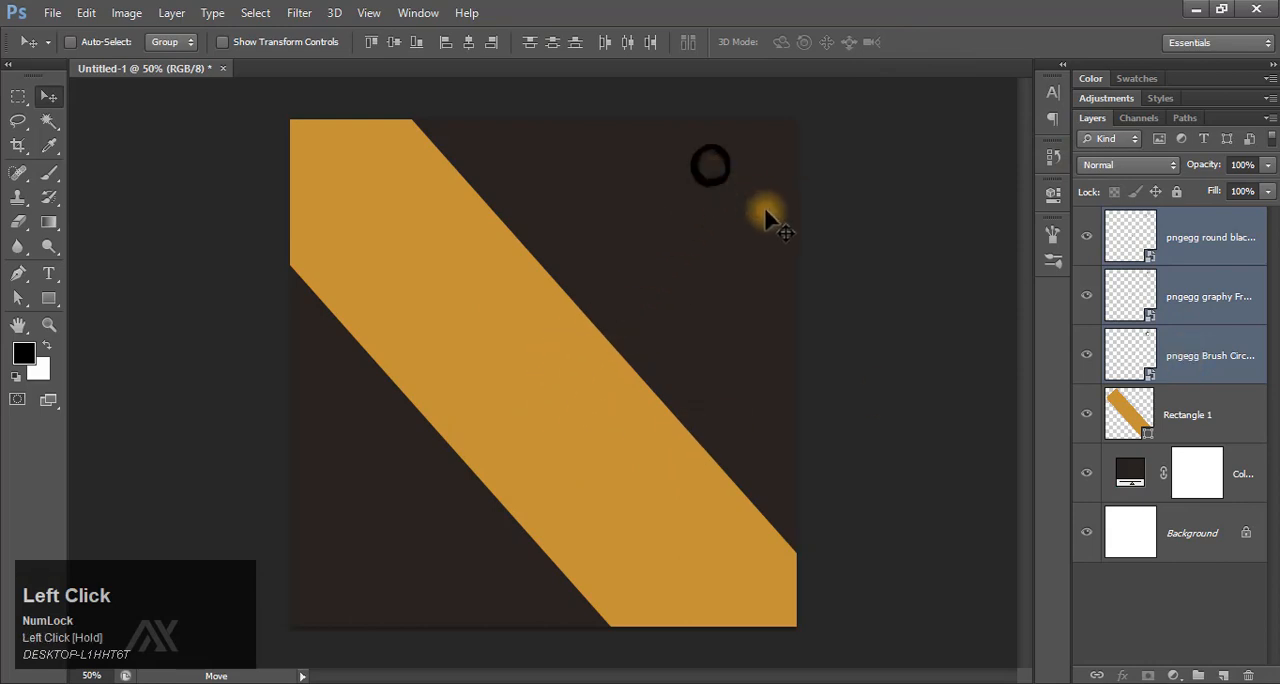
pyautogui.click(1157, 292)
pyautogui.moveTo(742, 215)
pyautogui.mouseDown()
pyautogui.moveTo(777, 209)
pyautogui.moveTo(789, 224)
pyautogui.moveTo(762, 255)
pyautogui.mouseUp()
pyautogui.click(1150, 363)
pyautogui.click(1113, 250)
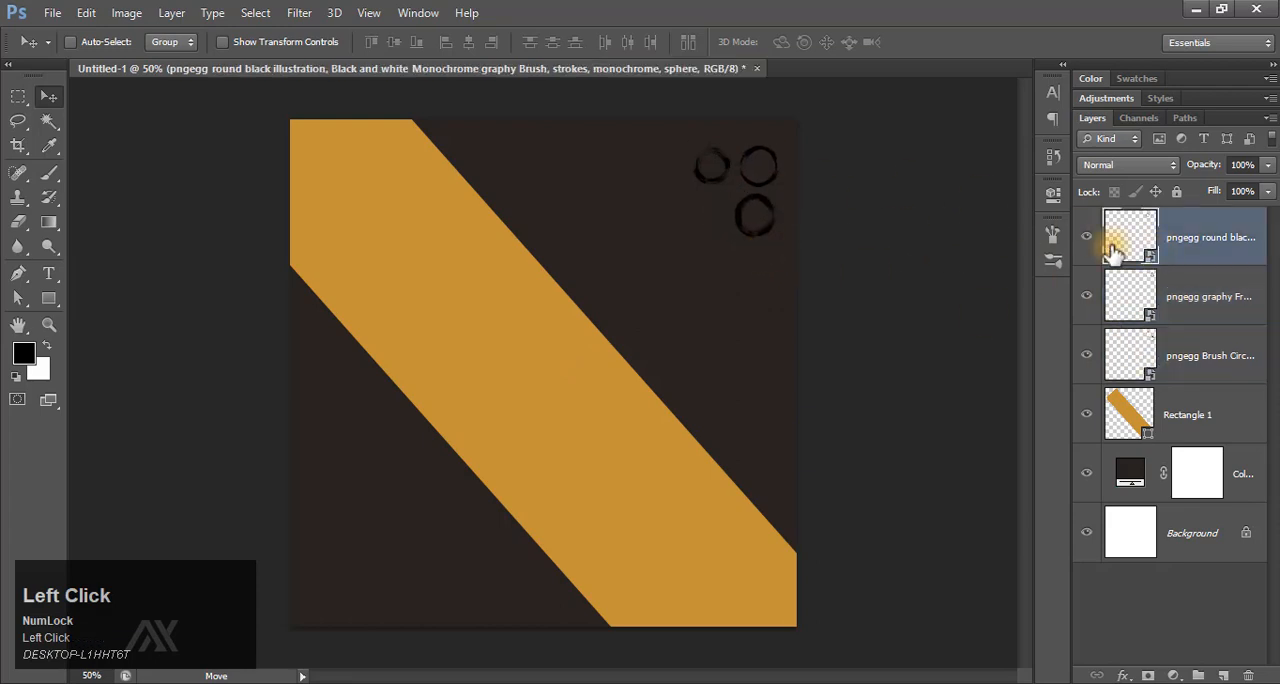
pyautogui.moveTo(717, 184); pyautogui.dragTo(720, 189)
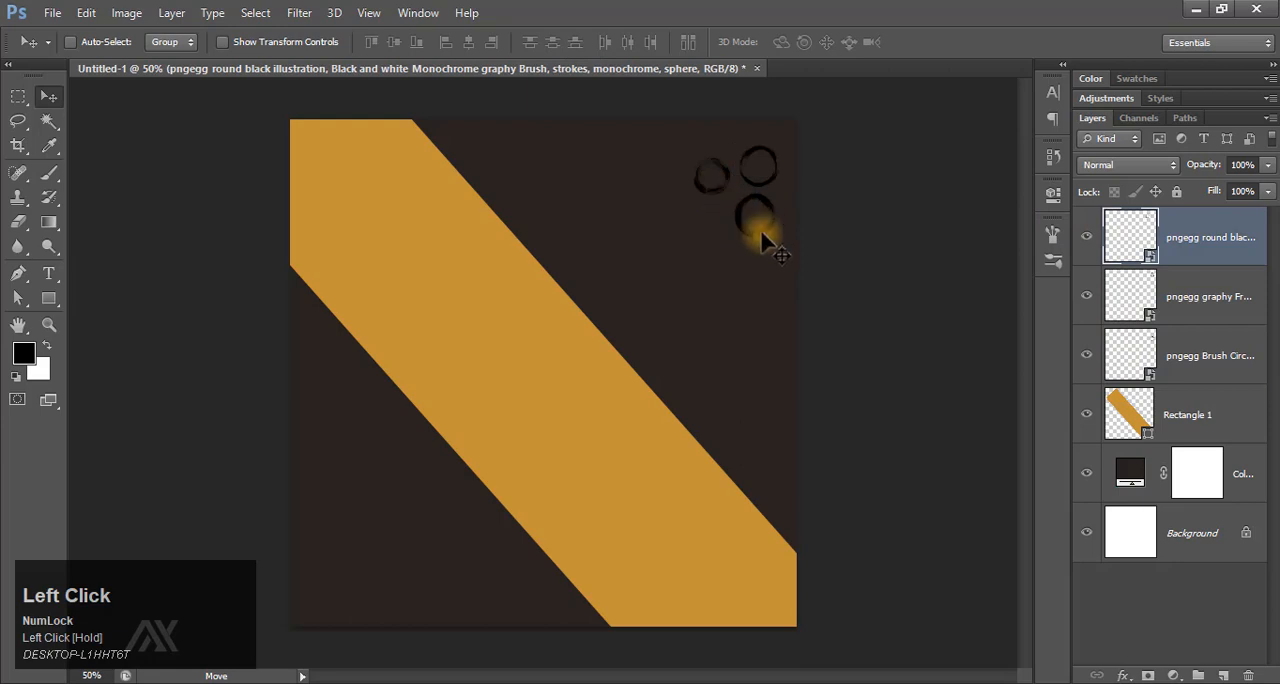
pyautogui.click(1145, 362)
pyautogui.moveTo(771, 272); pyautogui.dragTo(770, 272)
# Group the three ring layers together.
pyautogui.keyDown('shift'); pyautogui.click(1178, 237); pyautogui.keyUp('shift')
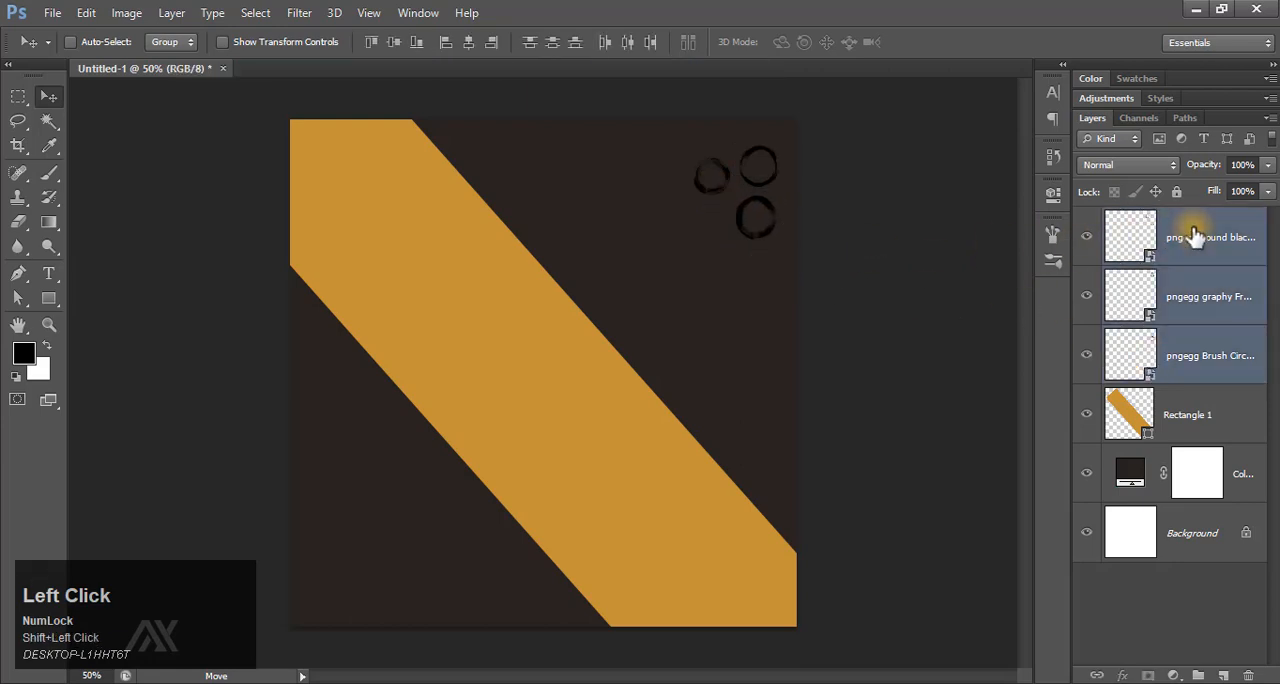
pyautogui.rightClick(1182, 235)
pyautogui.click(1189, 232)
pyautogui.hotkey('ctrl', 'g')
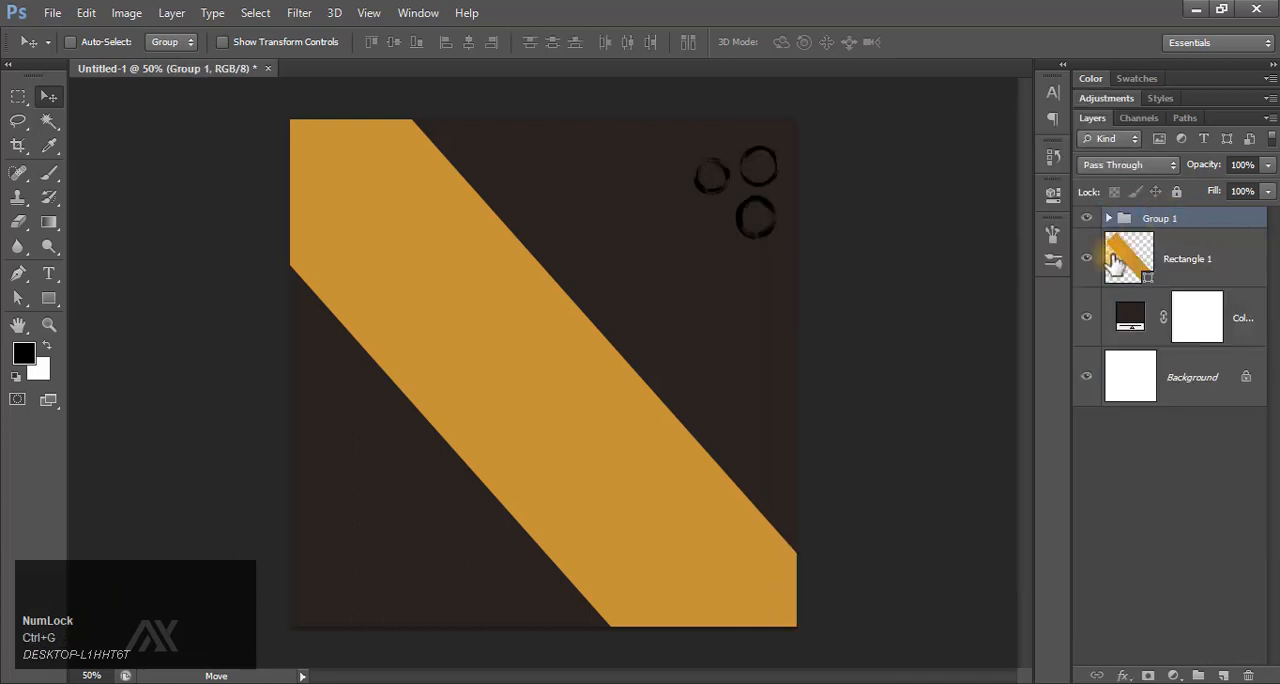
# Apply a Color Overlay to the ring group using the gold #ca9132 sampled from the diagonal band.
pyautogui.click(1122, 676)
pyautogui.click(1171, 574)
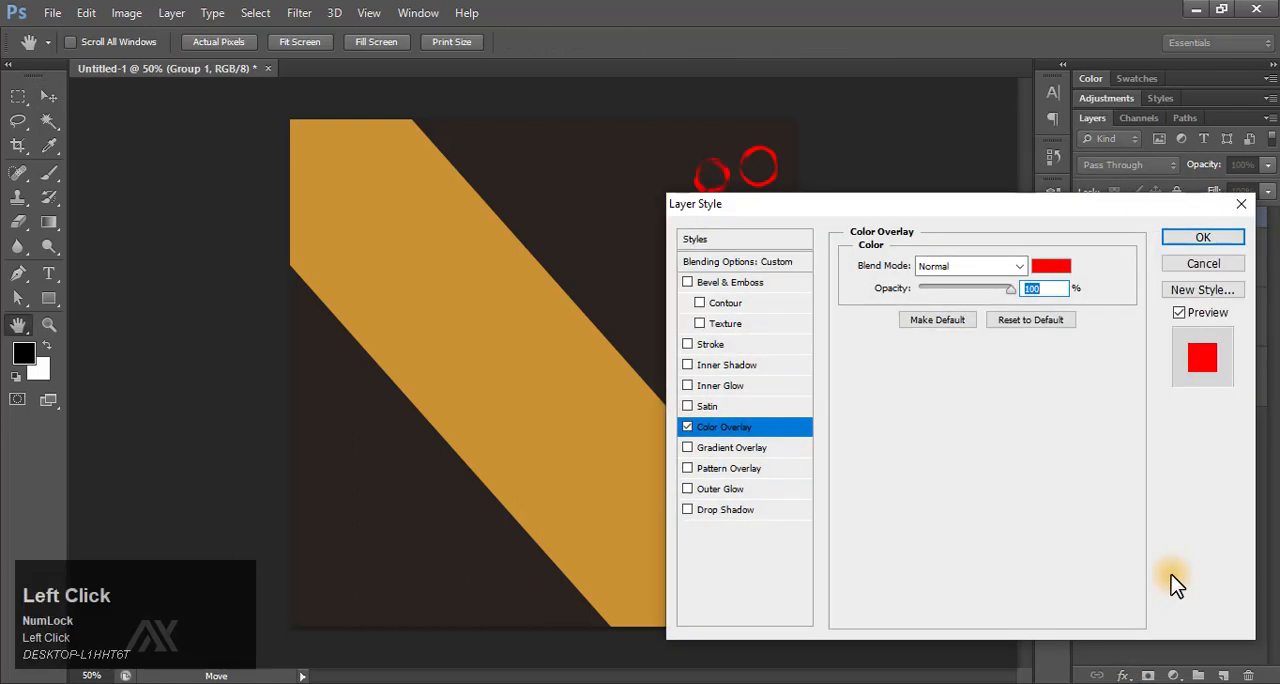
pyautogui.click(1051, 266)
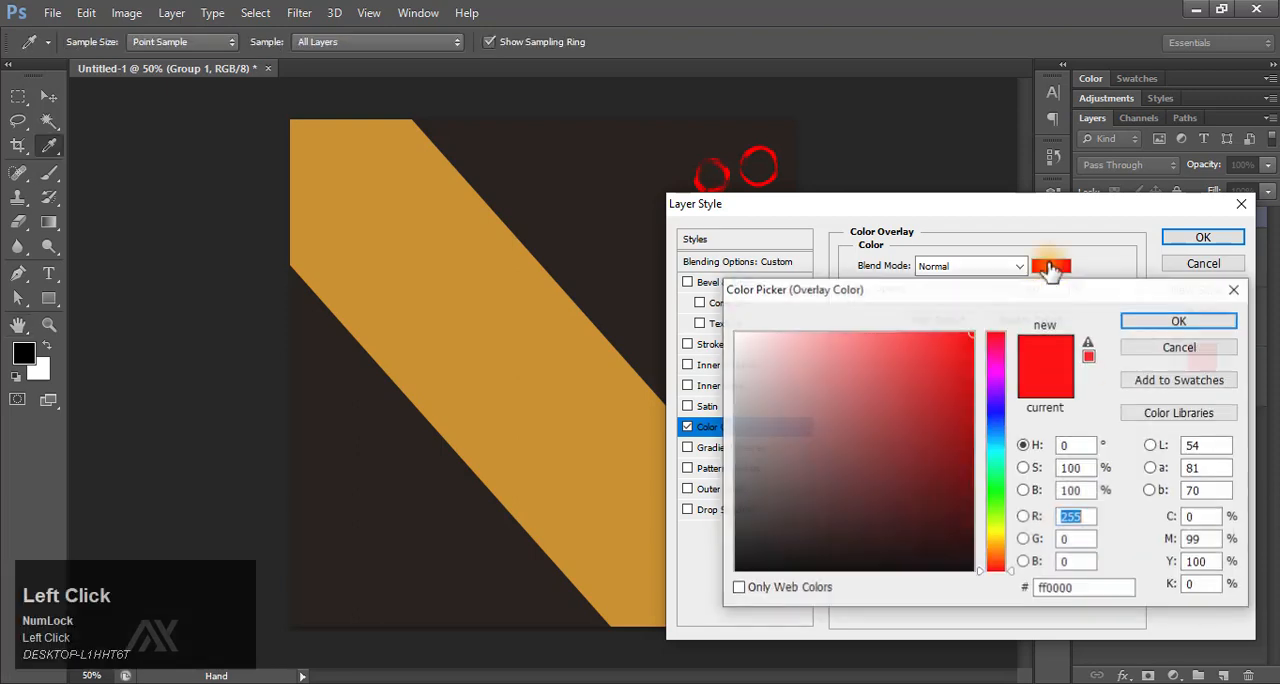
pyautogui.click(530, 322)
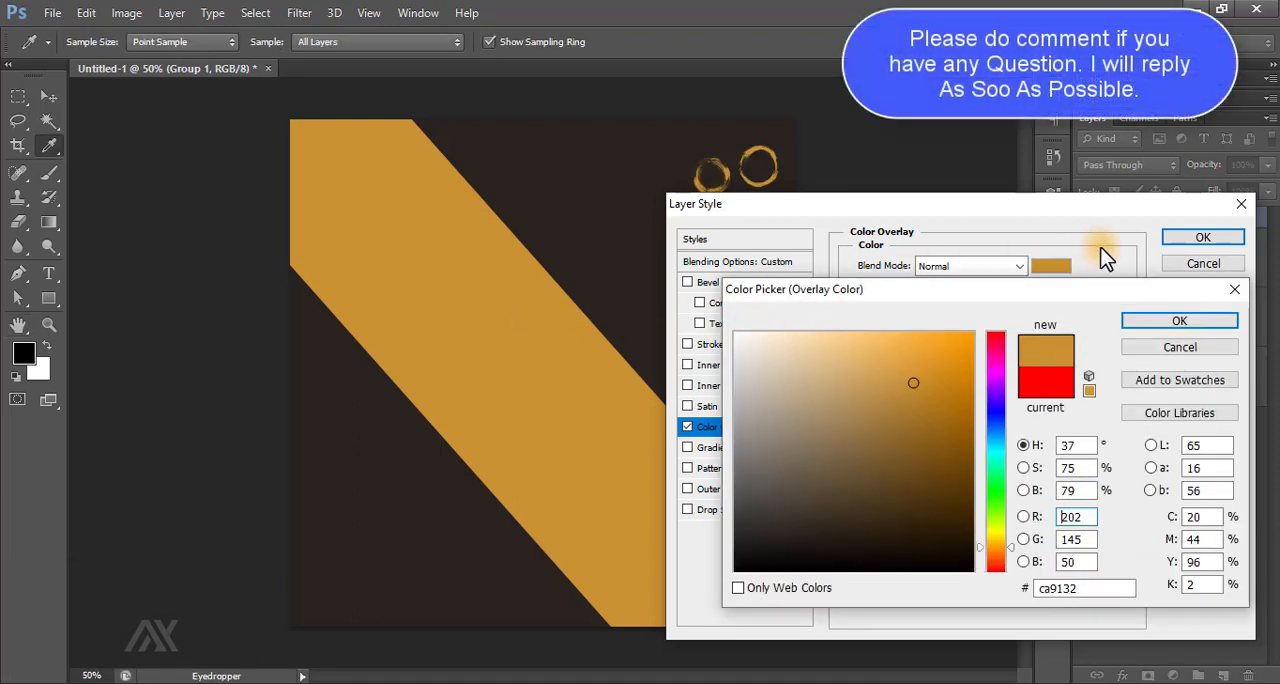
pyautogui.click(1165, 326)
pyautogui.click(1197, 236)
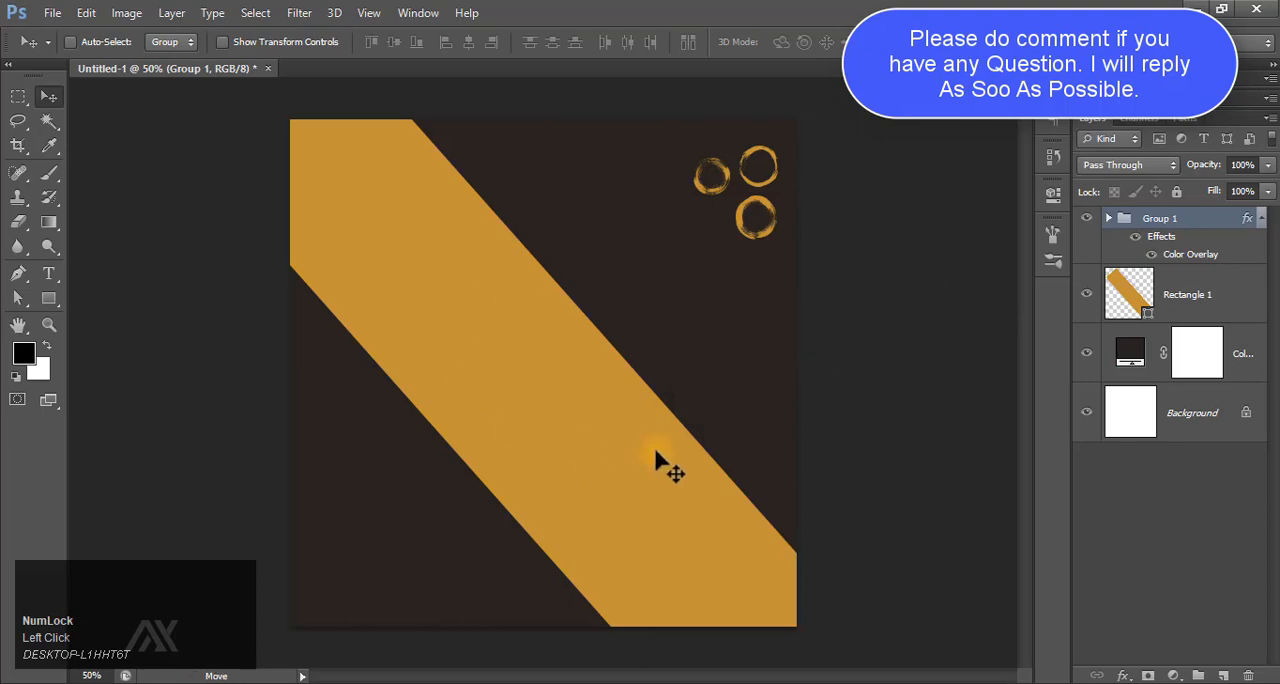
# Place the pngwing.com grunge brush-stroke image, scale it down and position it in the canvas's lower-left area.
pyautogui.press('F9')
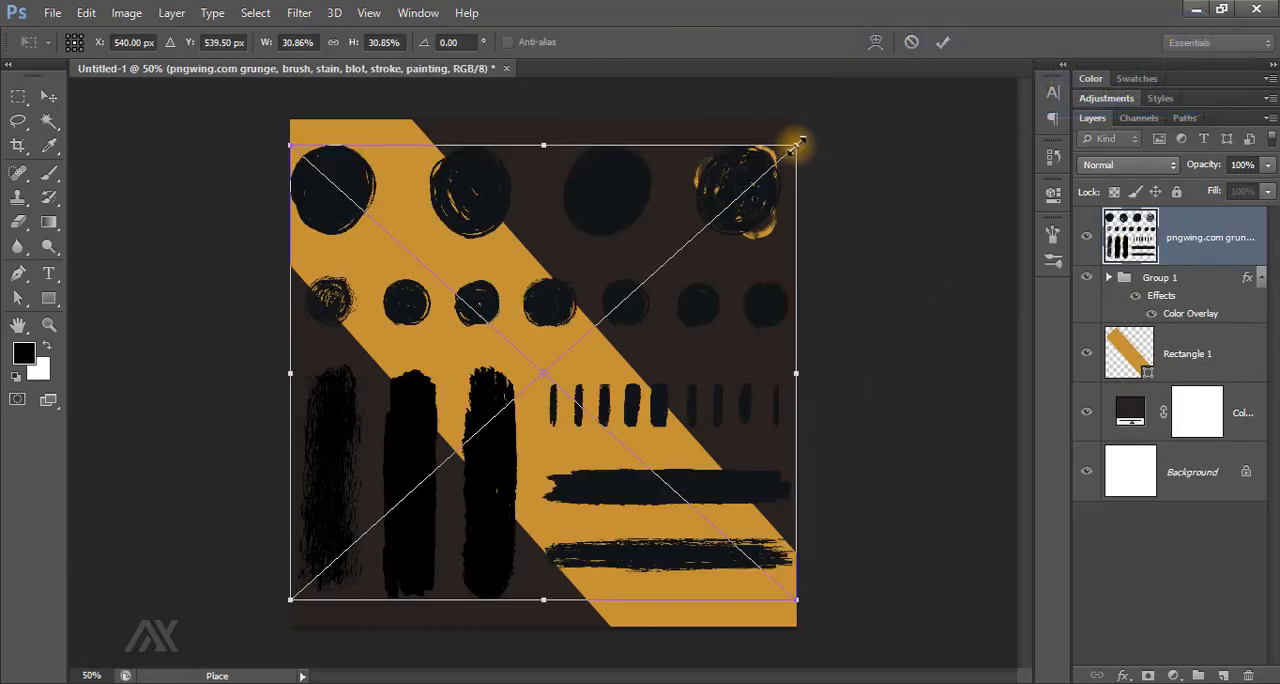
pyautogui.moveTo(796, 146); pyautogui.dragTo(706, 220)
pyautogui.moveTo(631, 349); pyautogui.dragTo(537, 425)
pyautogui.click(942, 42)
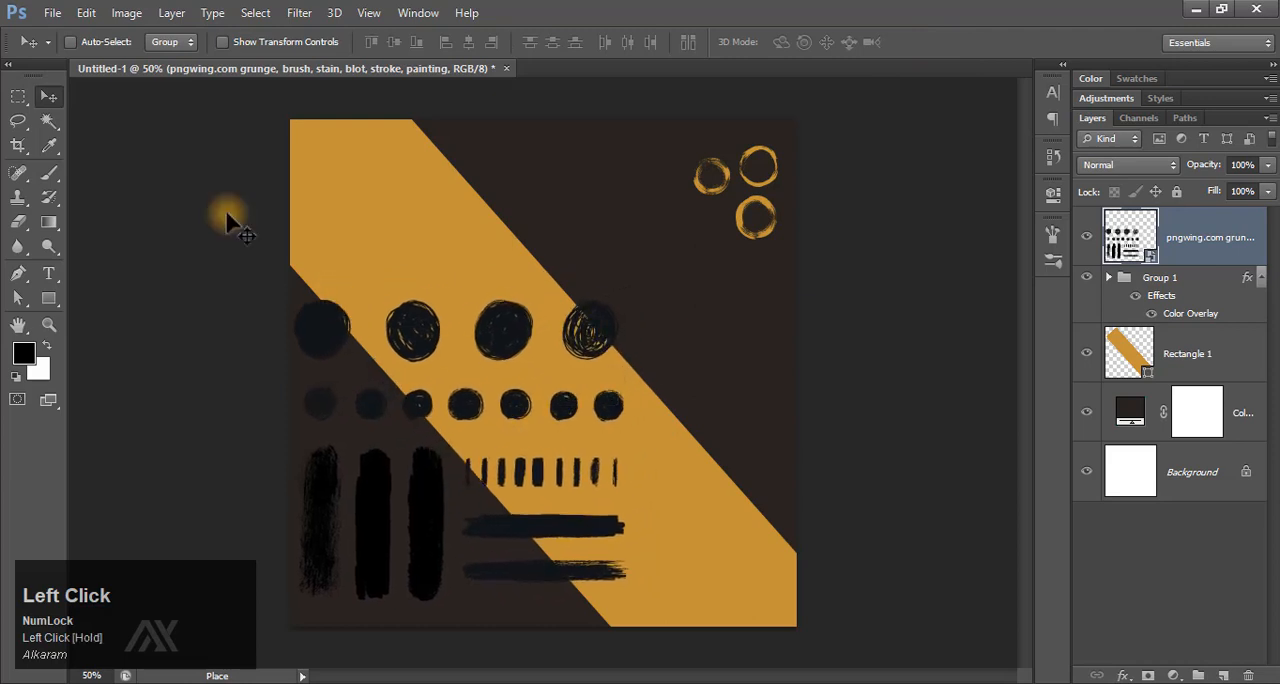
# Marquee-select the three rightmost small dots in the grunge image's second row and rasterize that image's layer.
pyautogui.rightClick(24, 100)
pyautogui.click(83, 95)
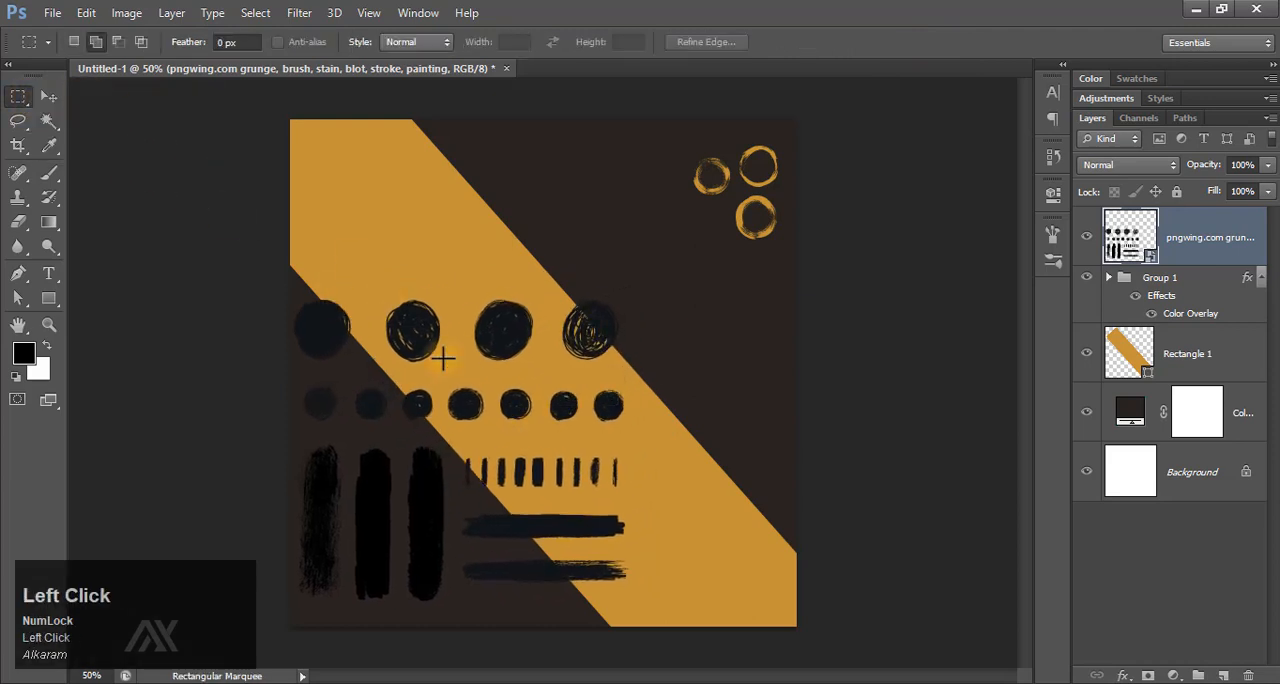
pyautogui.moveTo(494, 378); pyautogui.dragTo(633, 432)
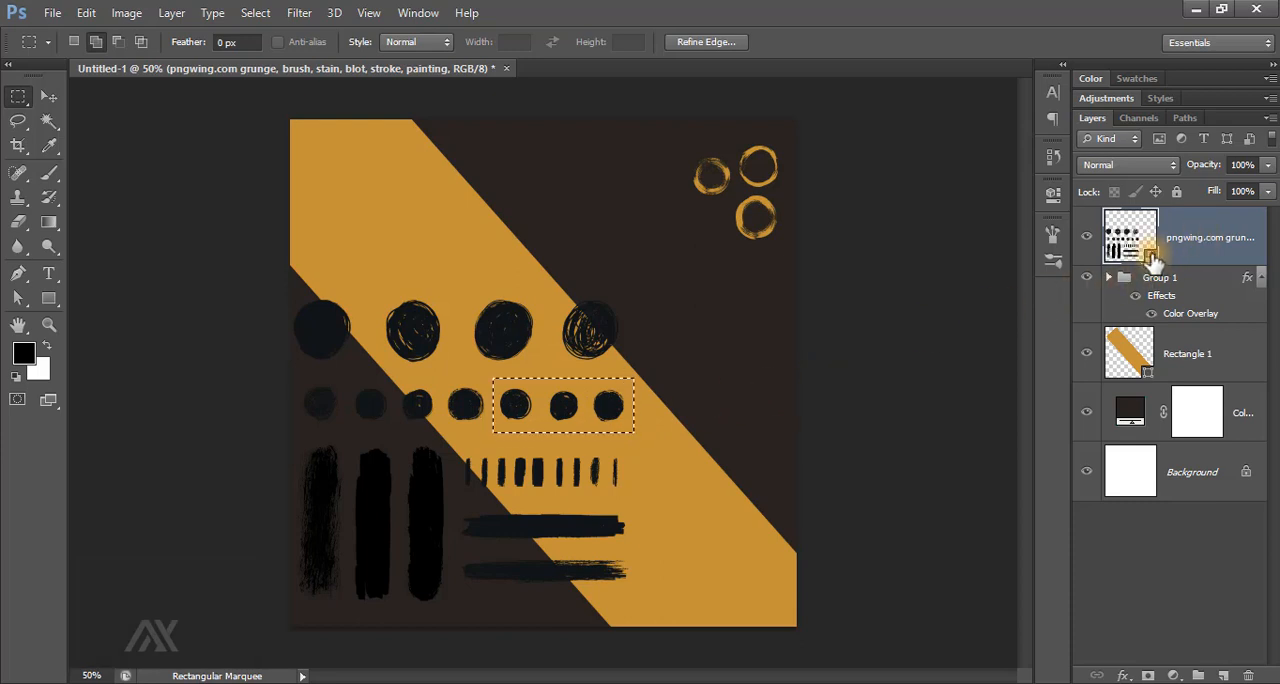
pyautogui.rightClick(1210, 247)
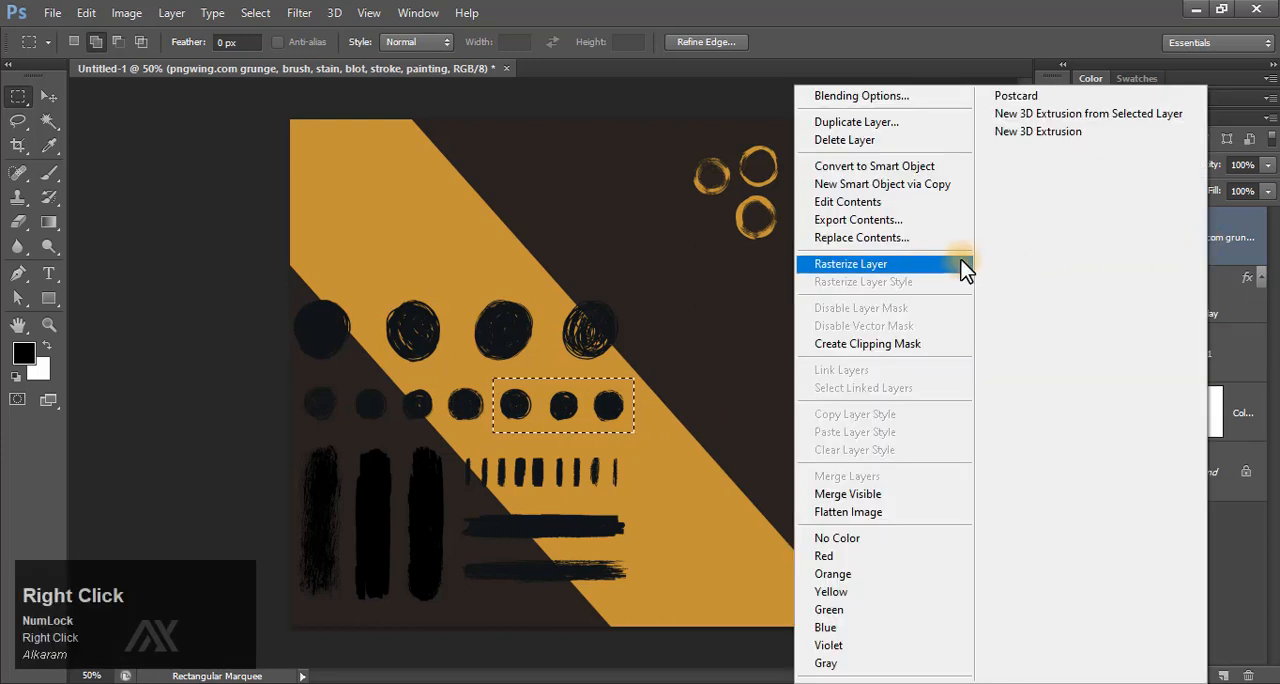
pyautogui.click(903, 266)
# Cut the three selected dots out of the grunge image onto a new layer.
pyautogui.click(49, 95)
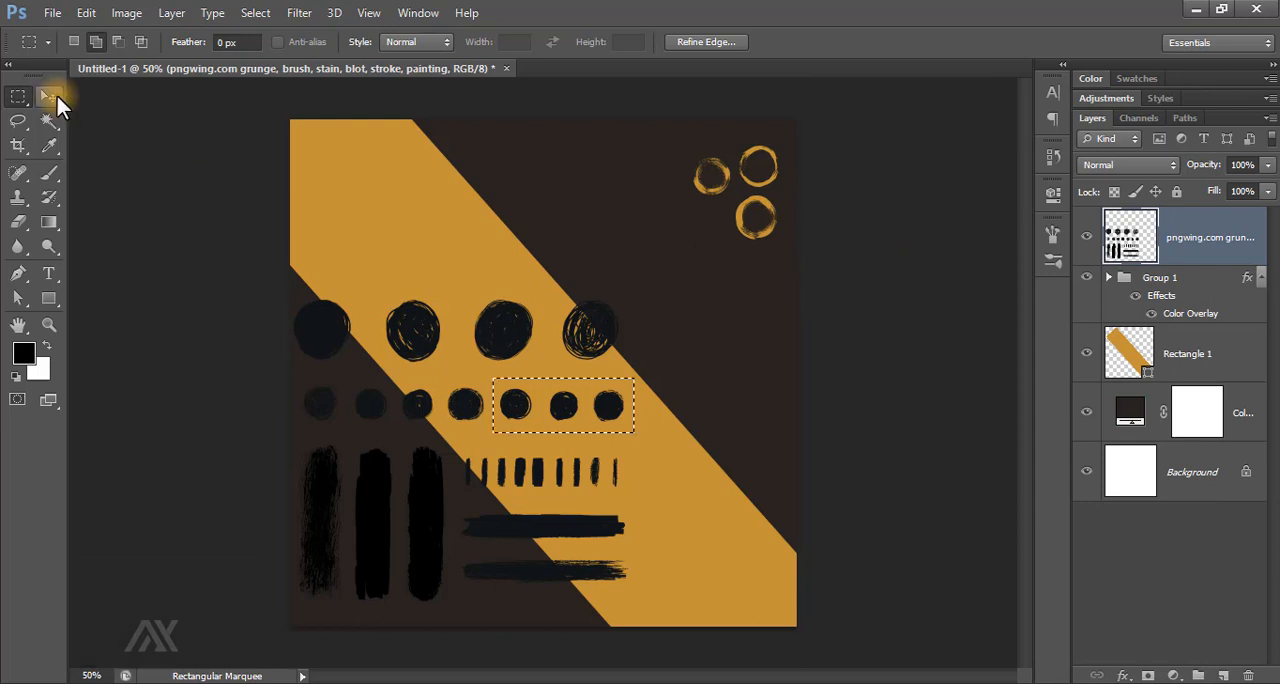
pyautogui.rightClick(609, 418)
pyautogui.click(597, 405)
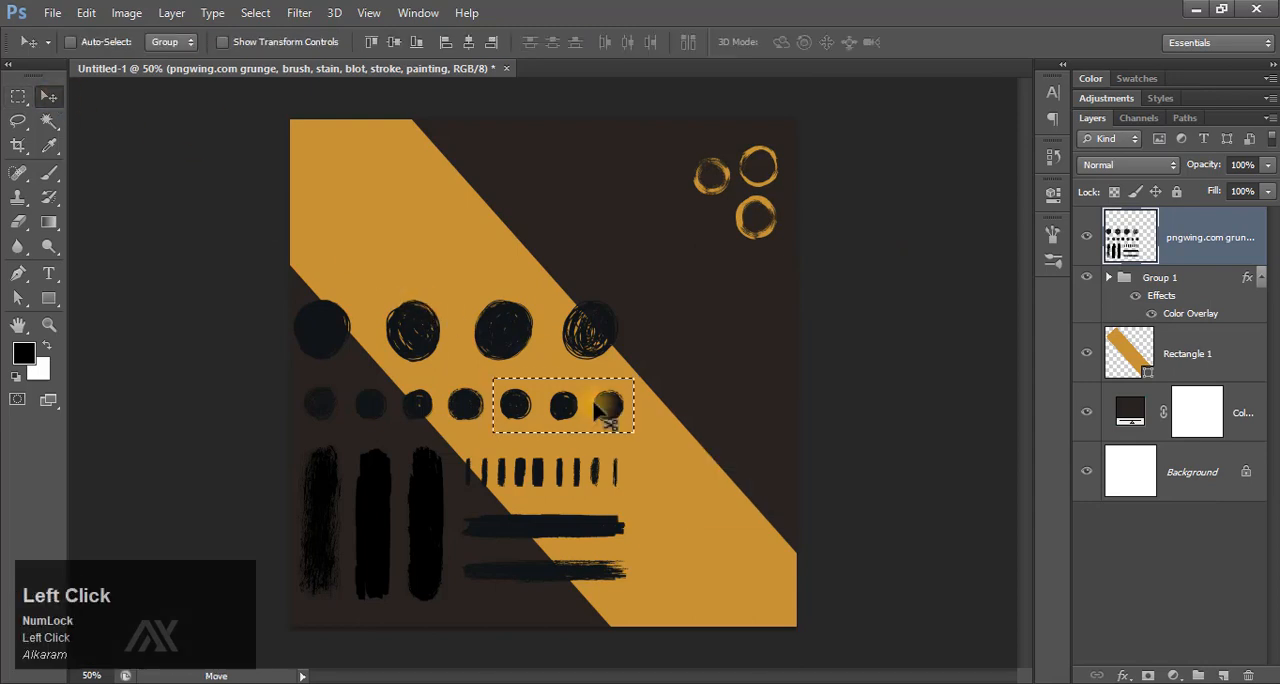
pyautogui.hotkey('ctrl', 'shift', 'j')
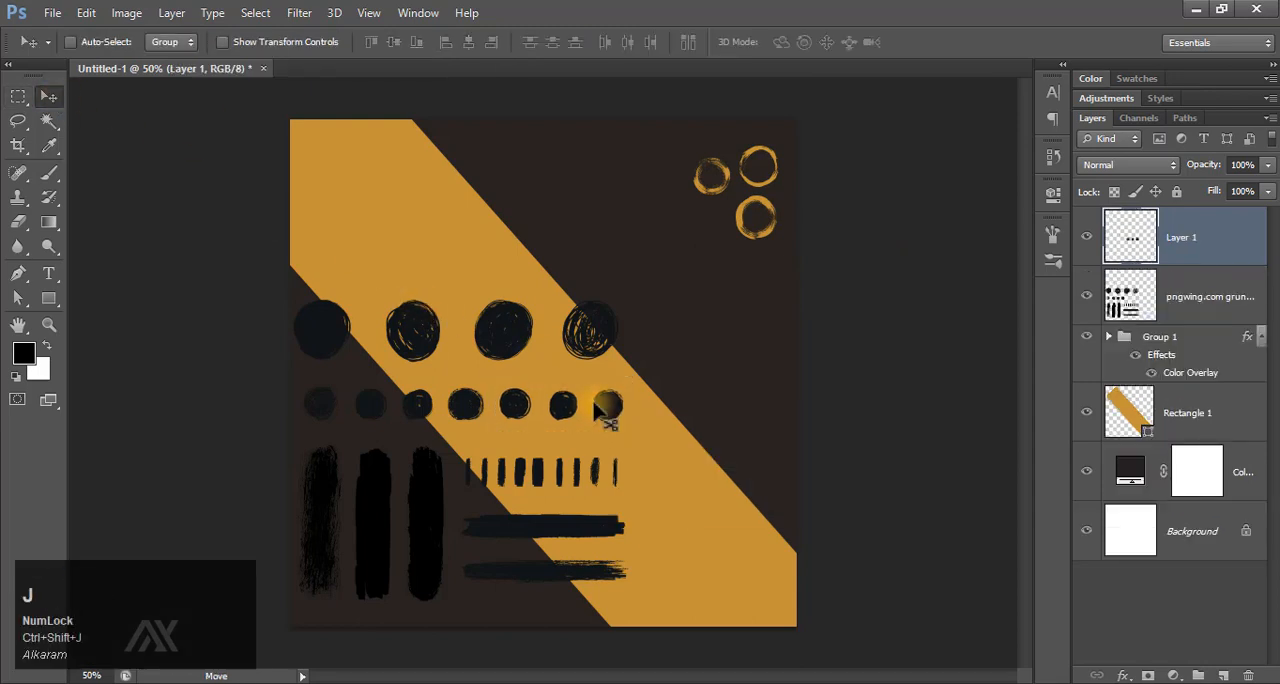
# Delete the layer holding the rest of the grunge brush-stroke image.
pyautogui.click(1145, 292)
pyautogui.press('Delete')
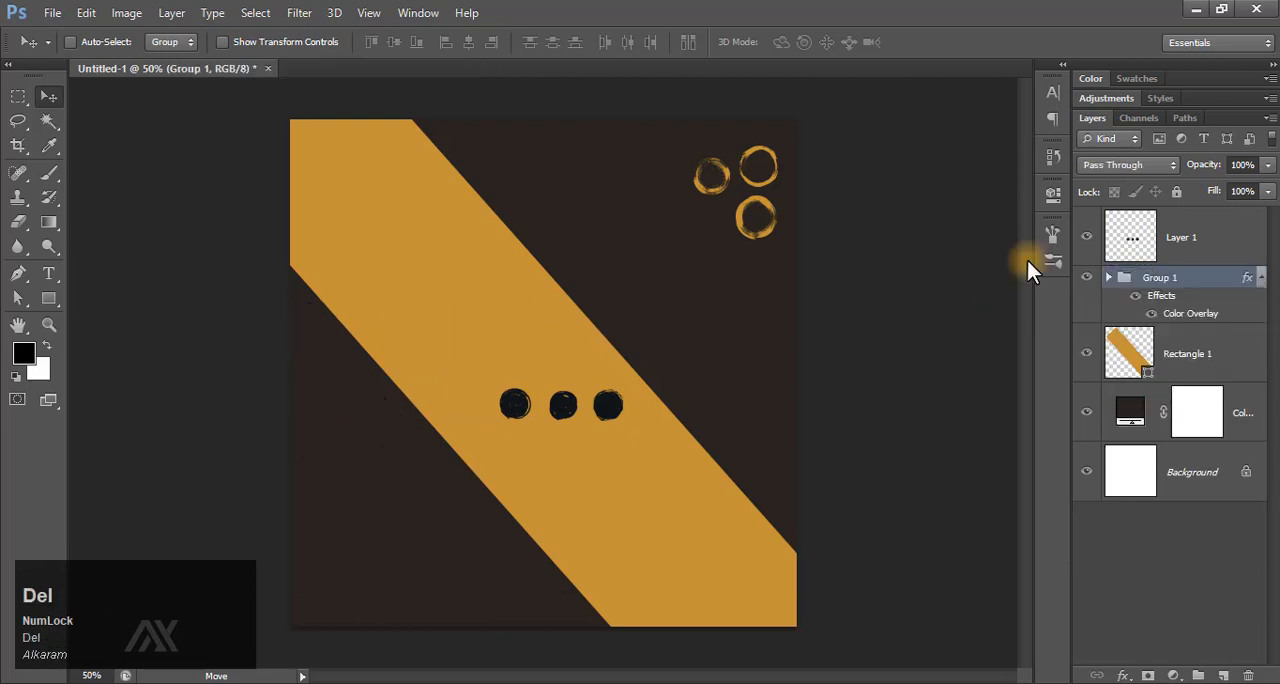
# Rotate the three-dot layer 90 degrees into a vertical column and move it to the canvas's lower-left corner.
pyautogui.click(1134, 236)
pyautogui.hotkey('ctrl', 't')
pyautogui.moveTo(648, 372); pyautogui.dragTo(591, 480)
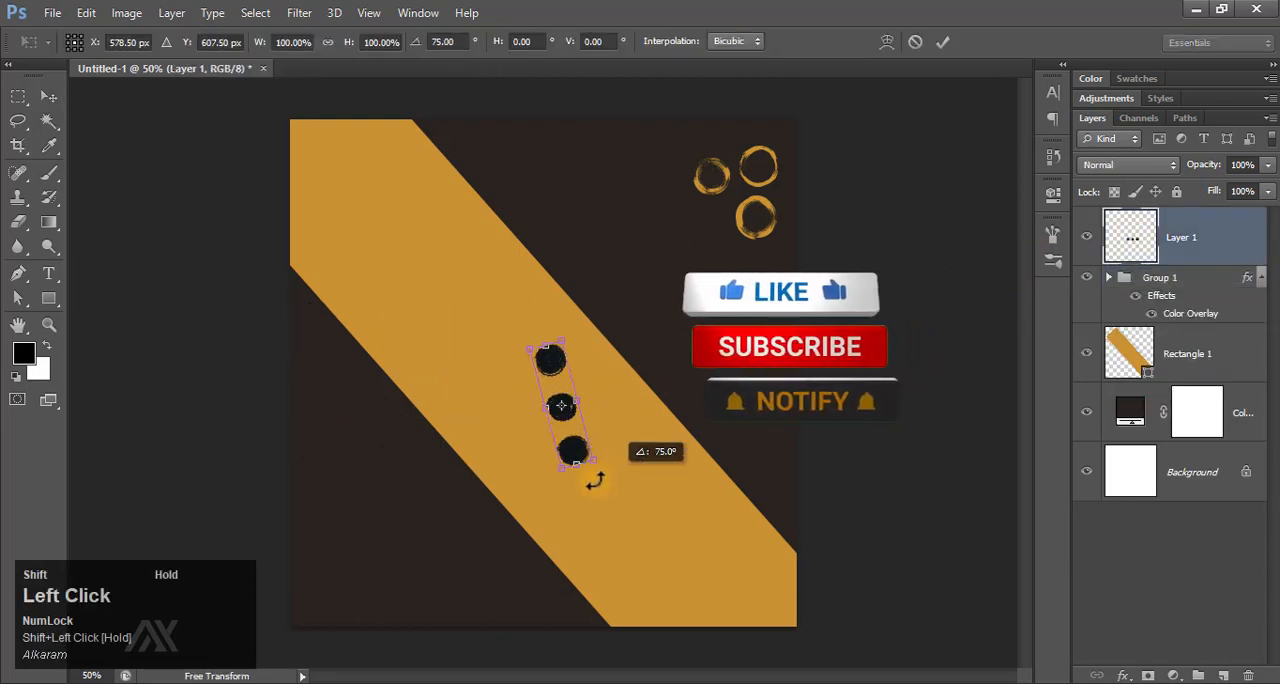
pyautogui.click(942, 42)
pyautogui.moveTo(575, 376); pyautogui.dragTo(333, 524)
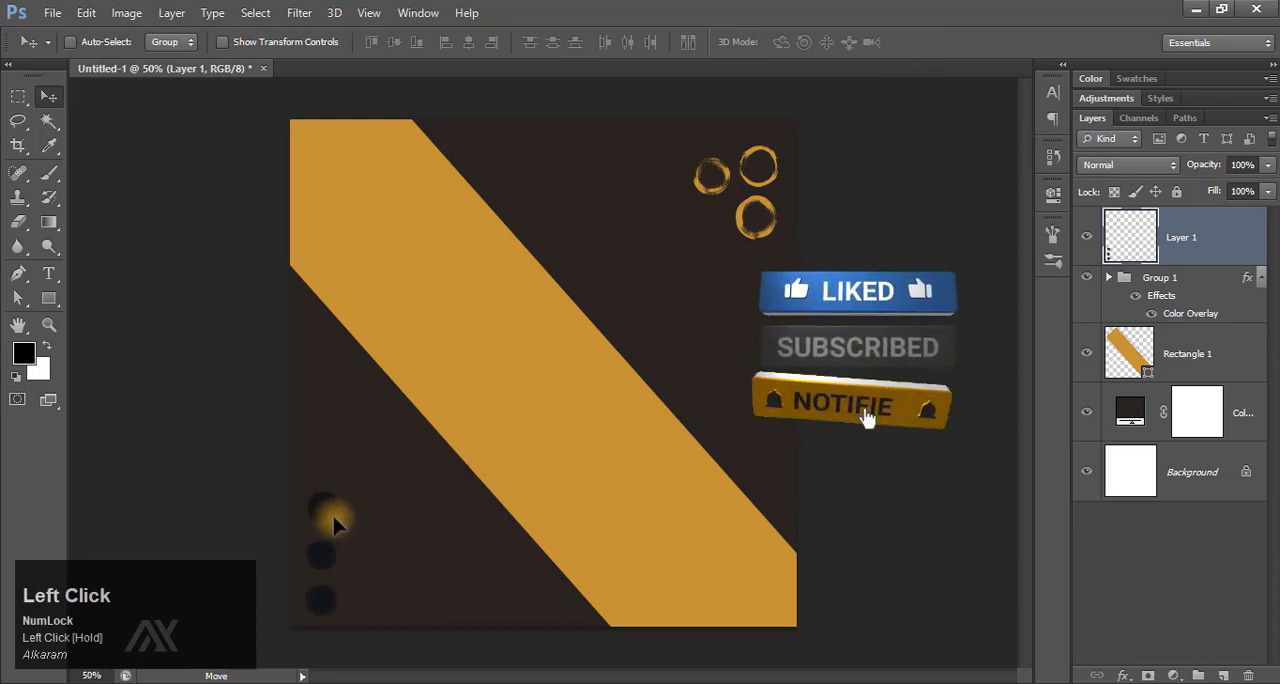
# Copy the ring group's gold Color Overlay to the three-dot layer and scale the dots down slightly.
pyautogui.moveTo(1250, 283); pyautogui.dragTo(1250, 243)
pyautogui.hotkey('ctrl', 't')
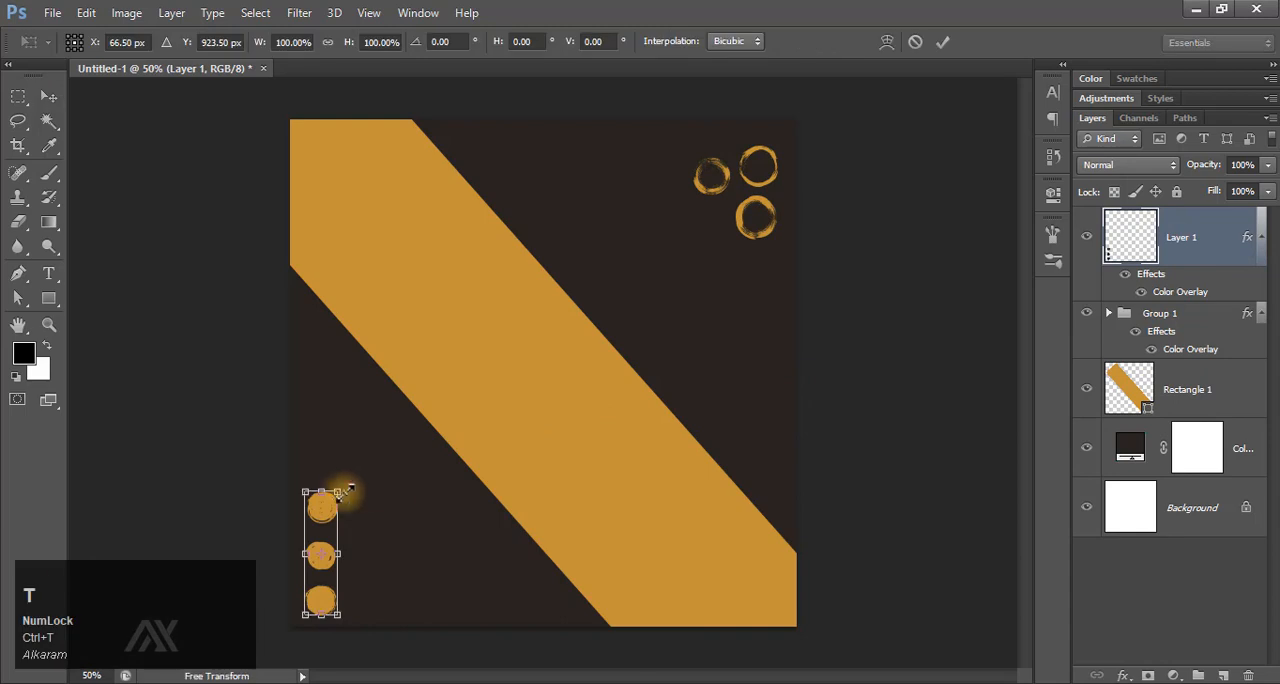
pyautogui.moveTo(339, 493); pyautogui.dragTo(336, 509)
pyautogui.click(943, 42)
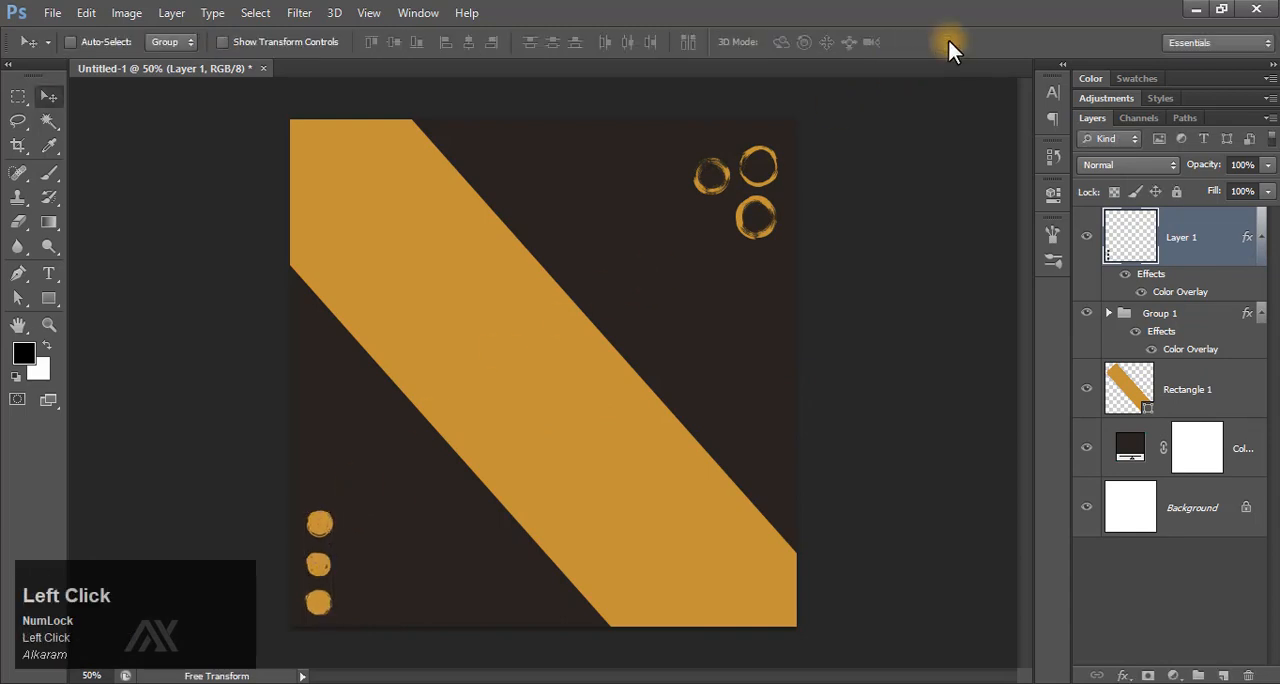
# Place the pngegg Paintbrush Calligraphy red circle image and scale it to about 51% around its centre.
pyautogui.press('F9')
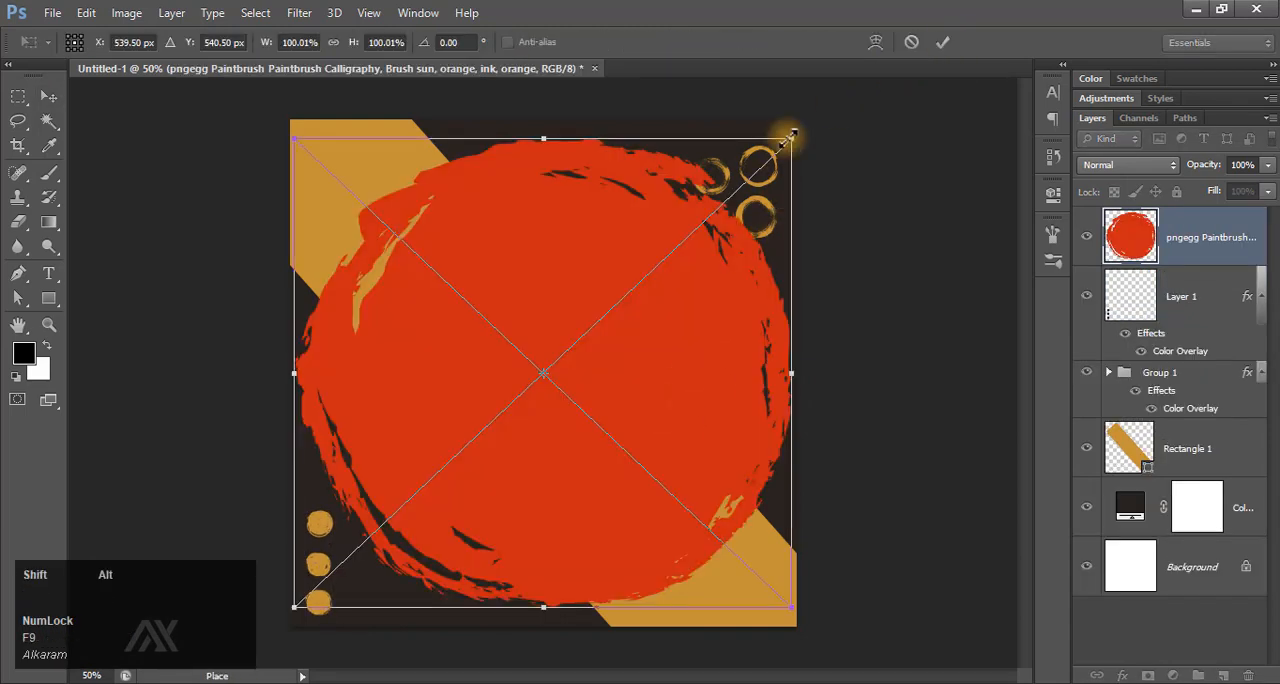
pyautogui.moveTo(790, 133)
pyautogui.mouseDown()
pyautogui.moveTo(750, 158)
pyautogui.moveTo(677, 257)
pyautogui.mouseUp()
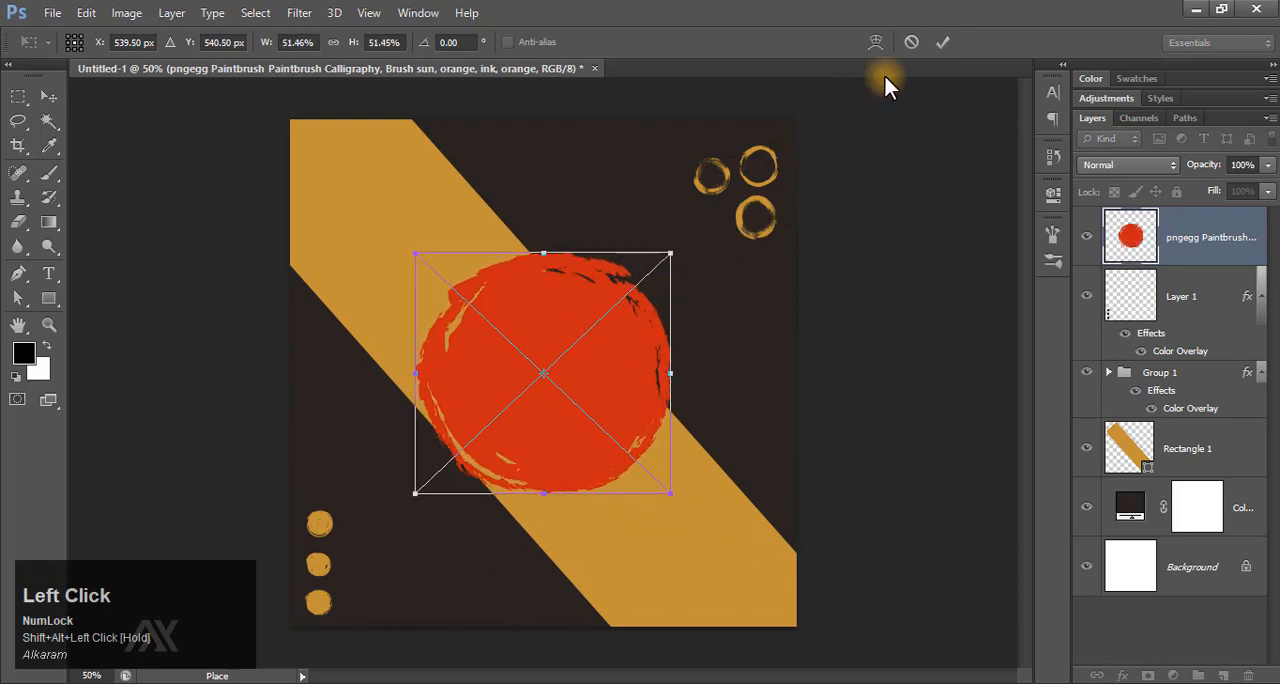
pyautogui.click(936, 45)
# Centre the red brush circle on the canvas horizontally and vertically, and nudge it down slightly below the middle.
pyautogui.moveTo(585, 328); pyautogui.dragTo(578, 364)
pyautogui.hotkey('ctrl', 'a')
pyautogui.click(395, 42)
pyautogui.click(468, 42)
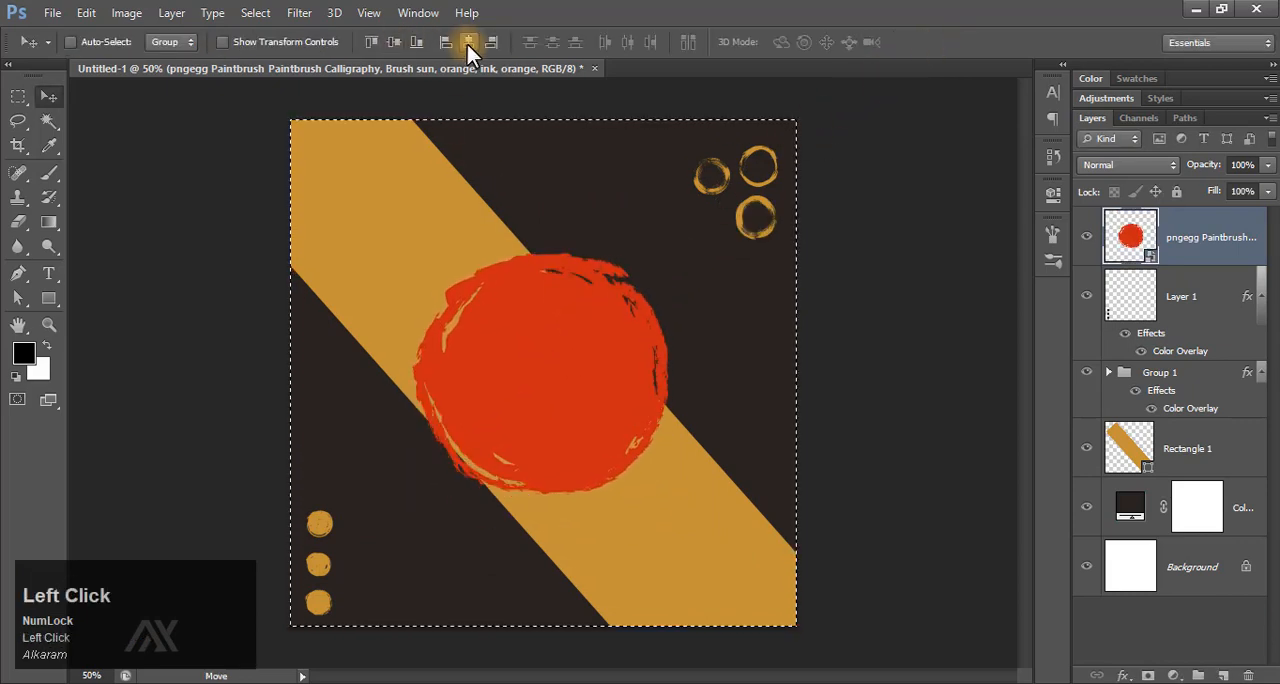
pyautogui.hotkey('ctrl', 'd')
pyautogui.hotkey('shift', 'Down')
pyautogui.hotkey('shift', 'Down')
pyautogui.hotkey('shift', 'Down')
pyautogui.hotkey('shift', 'Down')
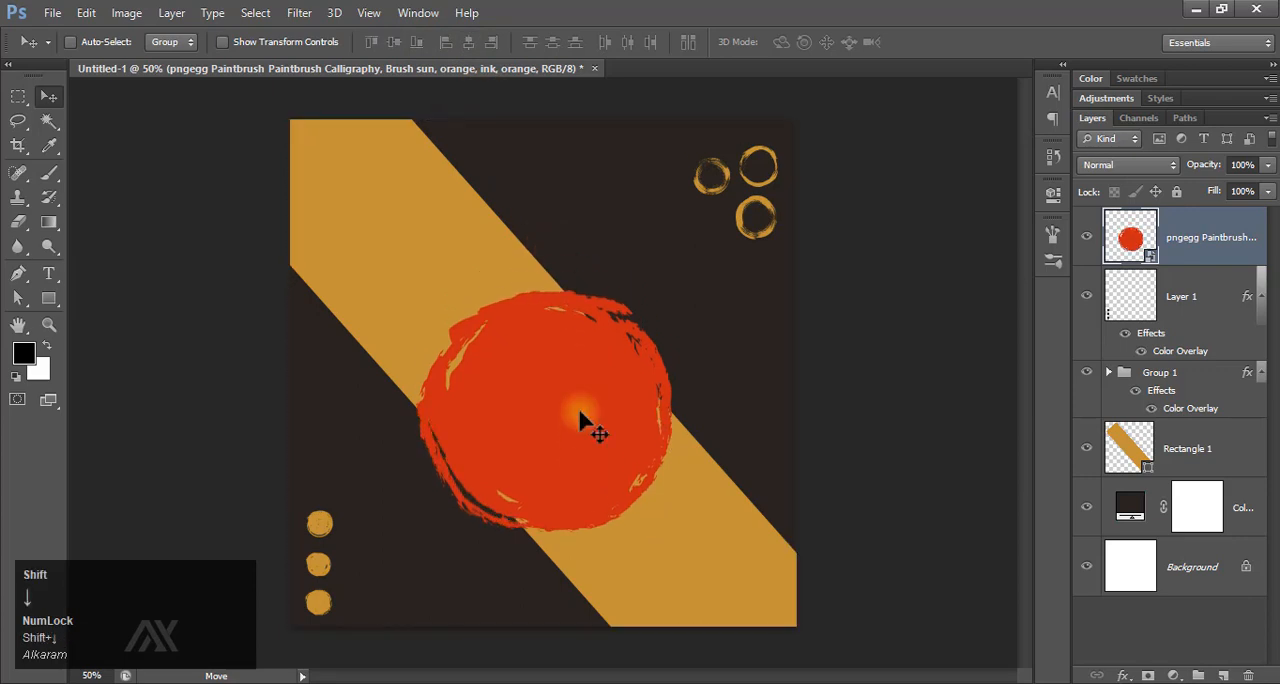
pyautogui.hotkey('shift', 'Up')
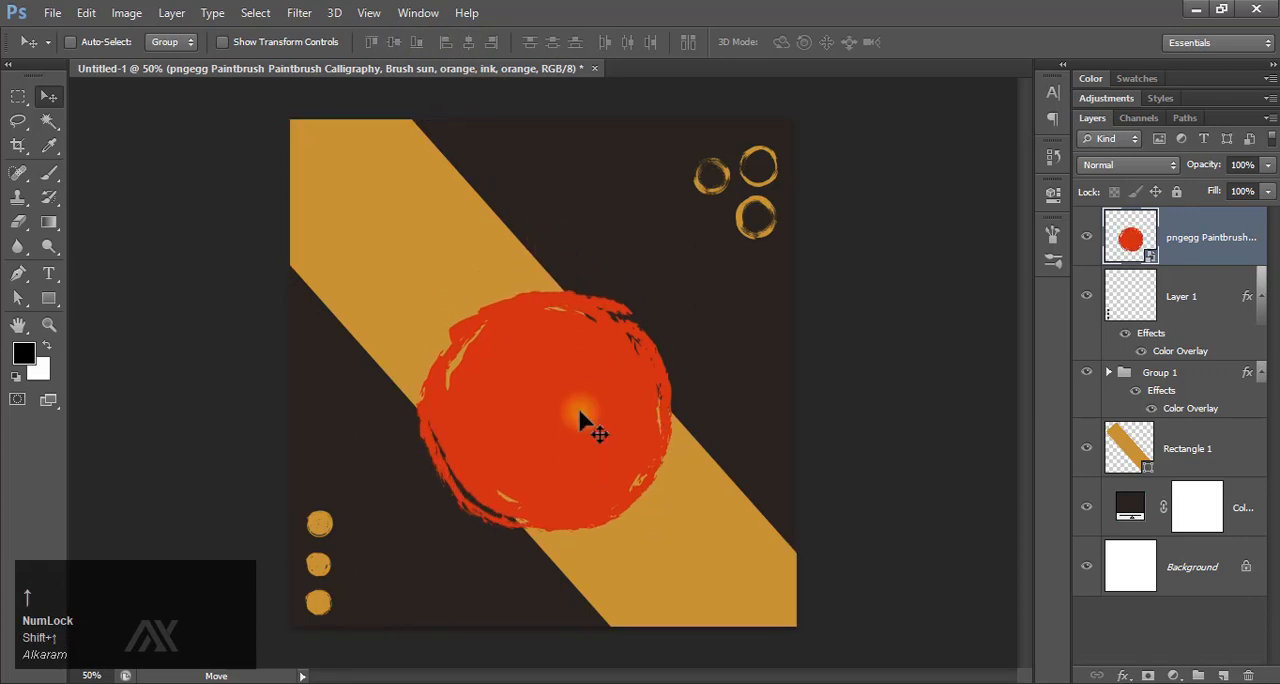
pyautogui.doubleClick(1143, 240)
pyautogui.click(710, 314)
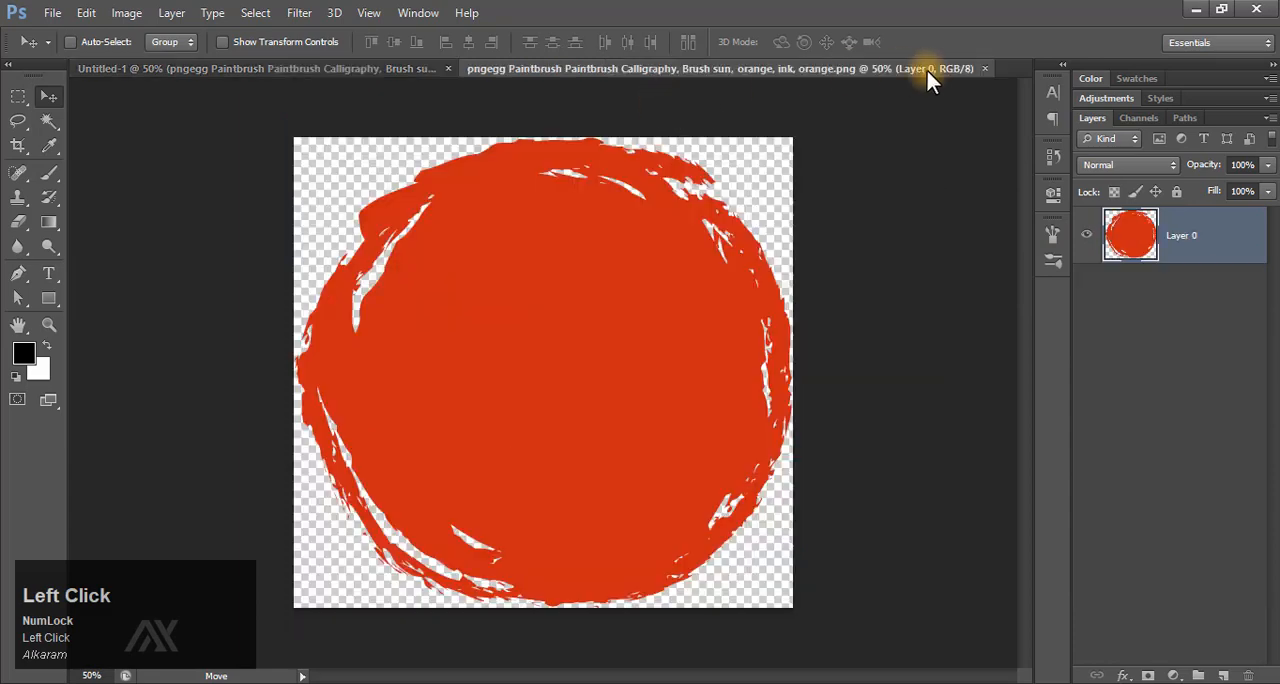
pyautogui.click(929, 68)
# Apply a Color Overlay of #daa57a to the brush circle layer.
pyautogui.click(1124, 676)
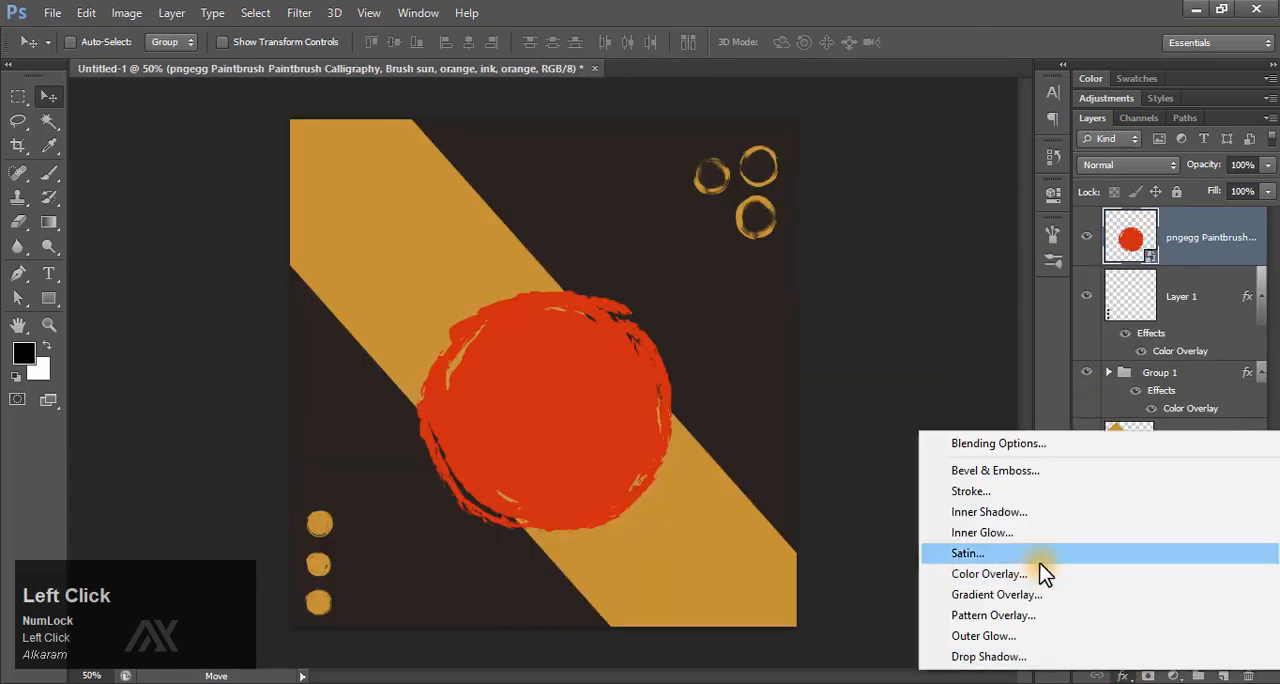
pyautogui.click(986, 574)
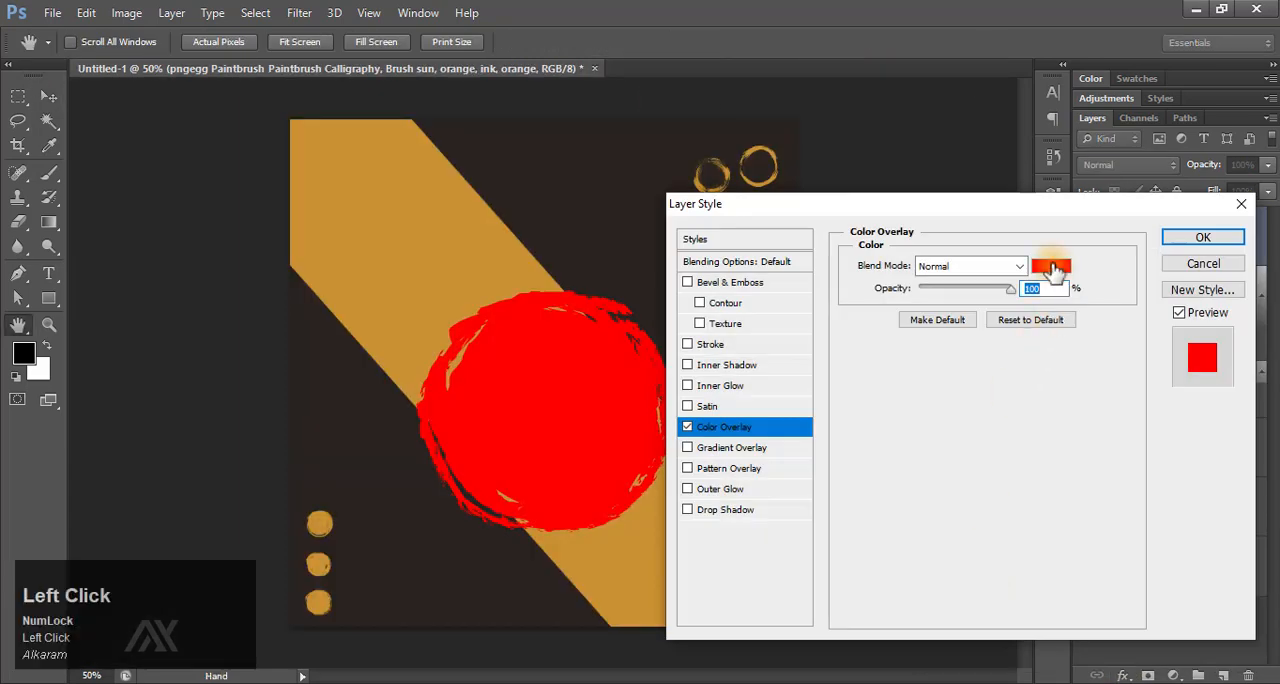
pyautogui.click(1051, 266)
pyautogui.moveTo(1093, 588); pyautogui.dragTo(995, 590)
pyautogui.write('daa57a')
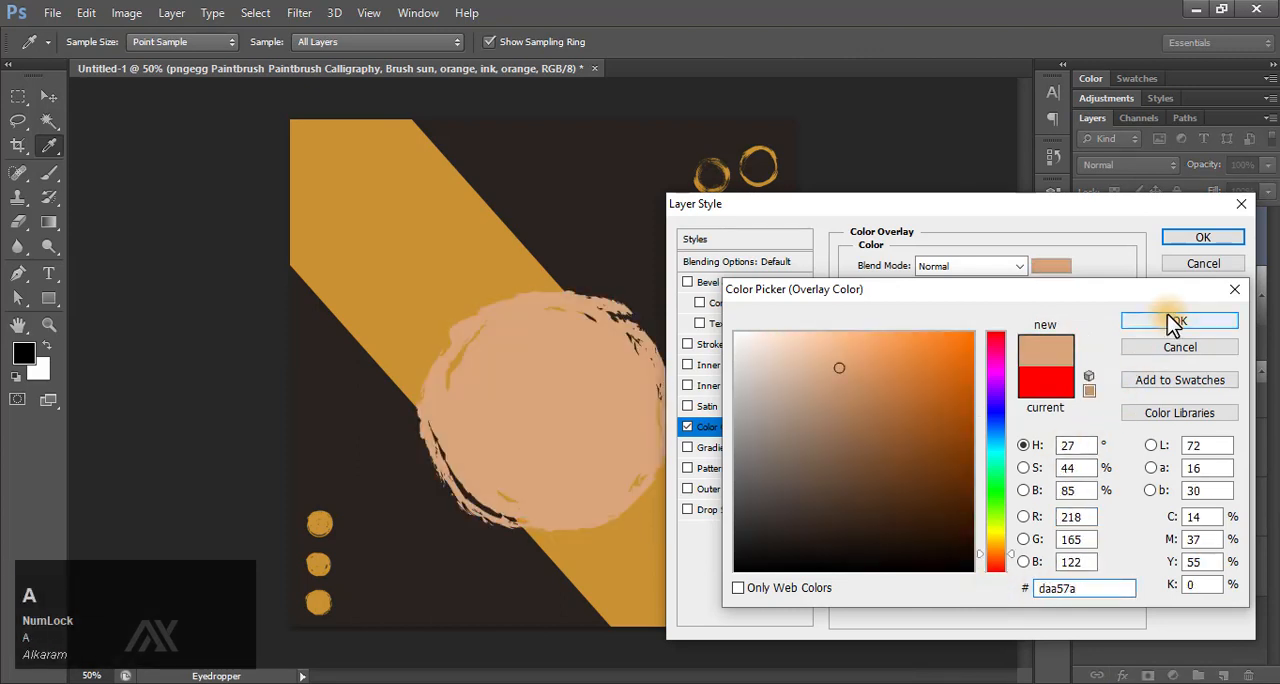
pyautogui.click(1170, 318)
pyautogui.click(1199, 237)
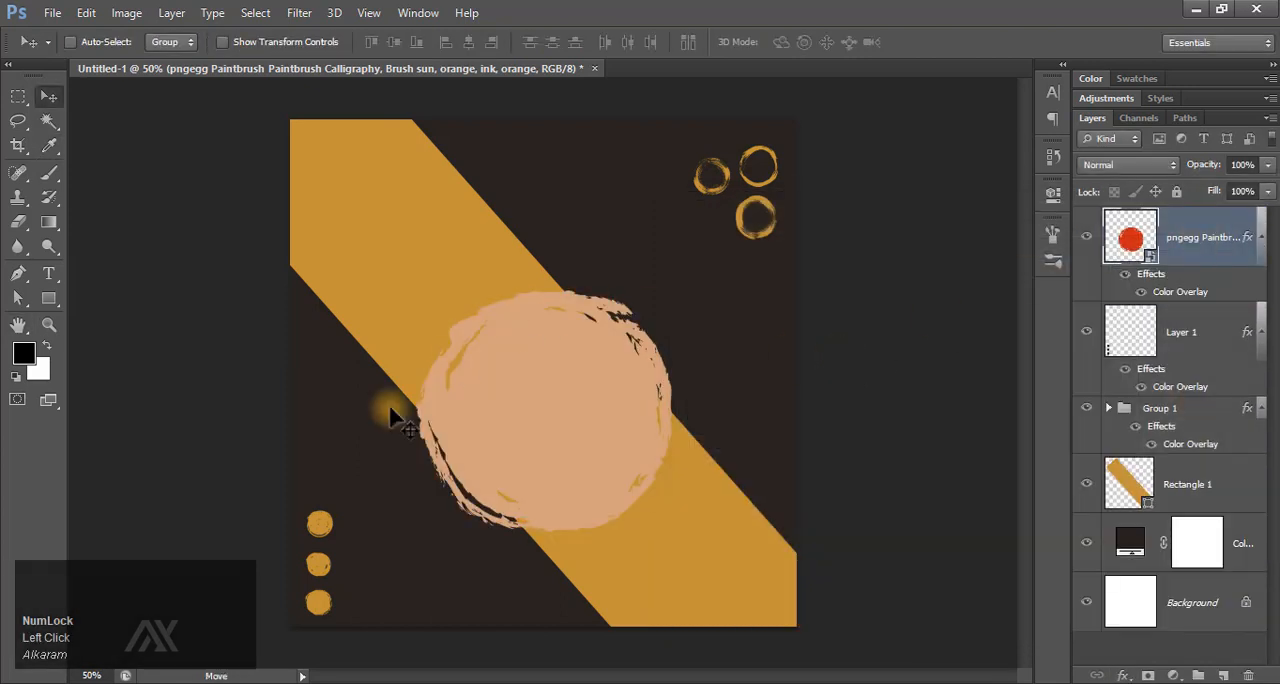
# Place the Chicken Biryani plate image, scale it to 89% and centre it over the brush circle.
pyautogui.press('F9')
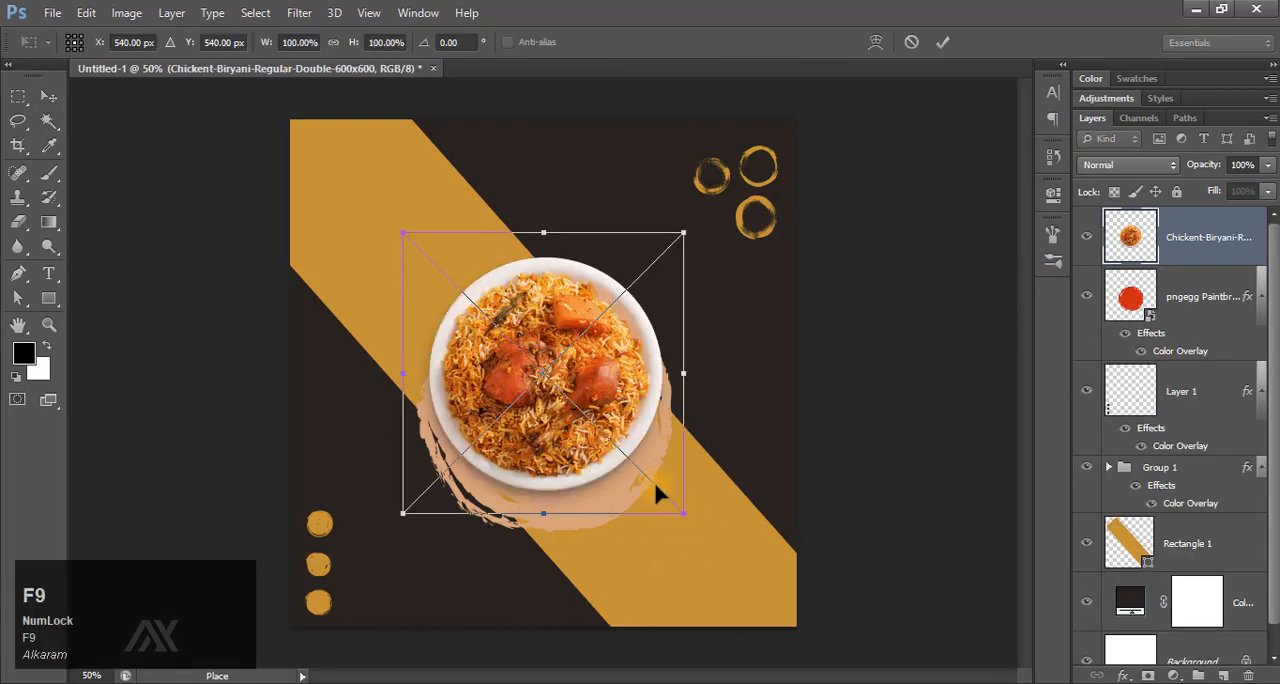
pyautogui.keyDown('alt'); pyautogui.keyDown('shift'); pyautogui.click(684, 233); pyautogui.keyUp('shift'); pyautogui.keyUp('alt')
pyautogui.moveTo(684, 233); pyautogui.dragTo(666, 243)
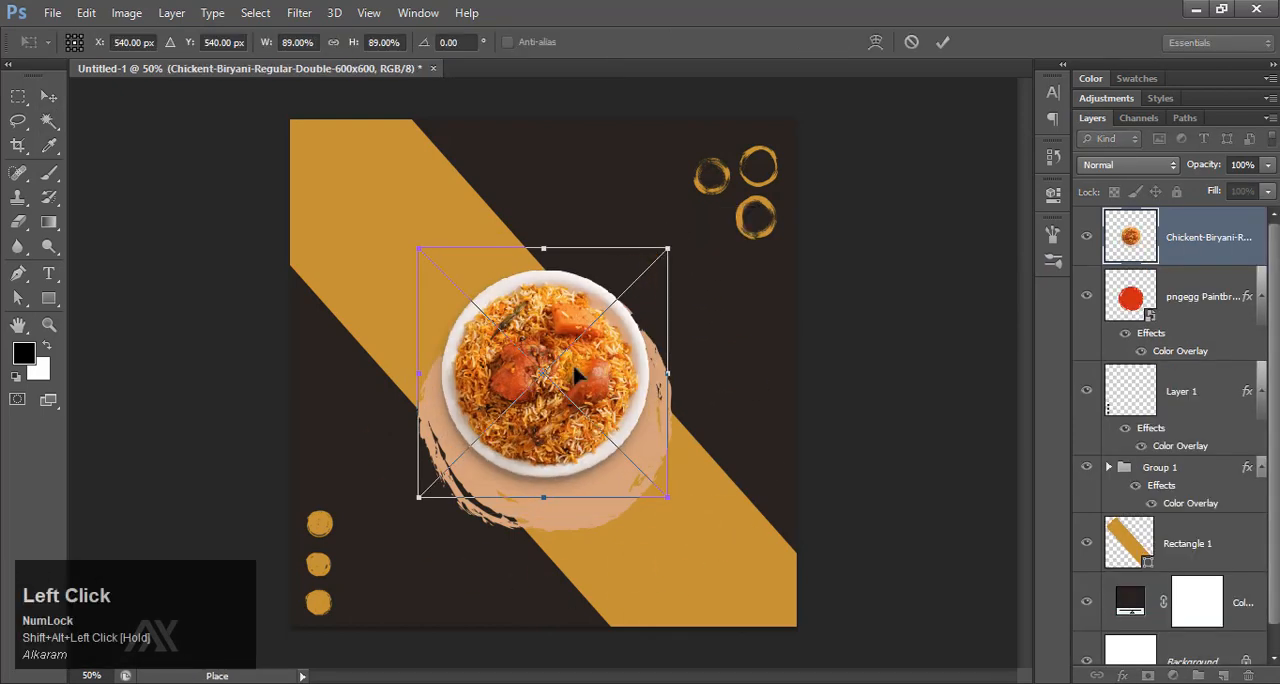
pyautogui.moveTo(580, 371); pyautogui.dragTo(580, 408)
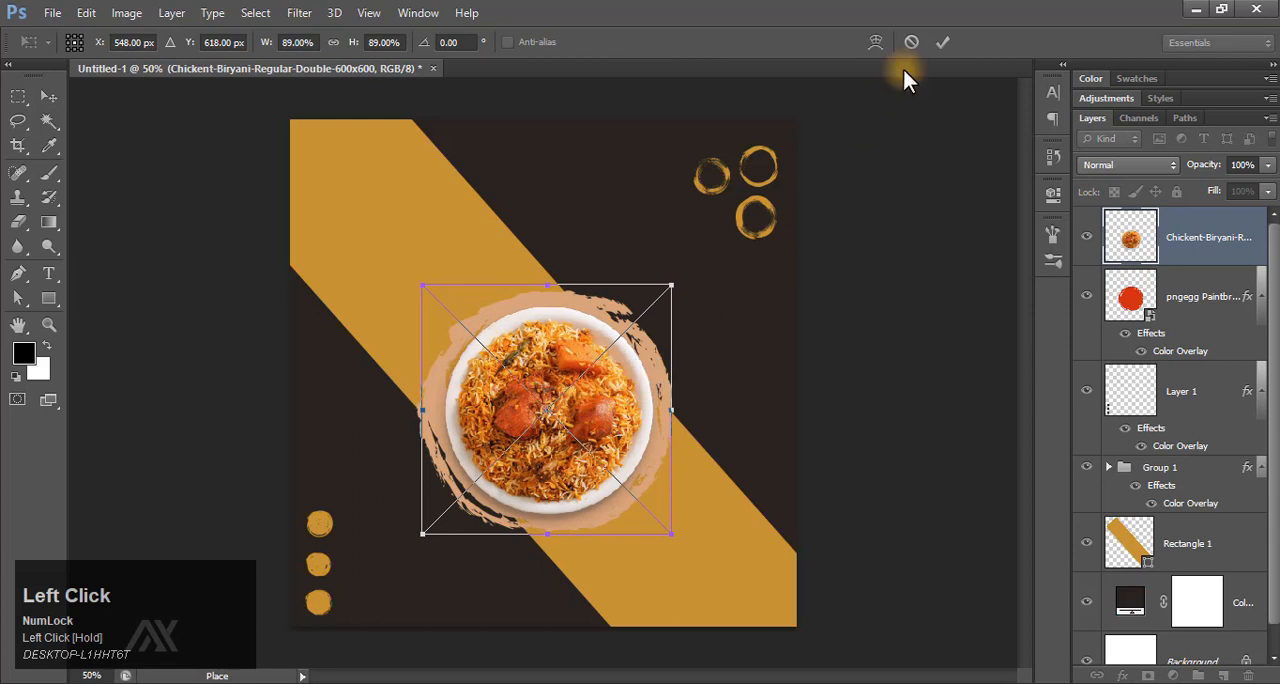
pyautogui.click(942, 42)
# Enlarge the brush circle slightly around its centre so more of it frames the biryani plate.
pyautogui.click(1112, 292)
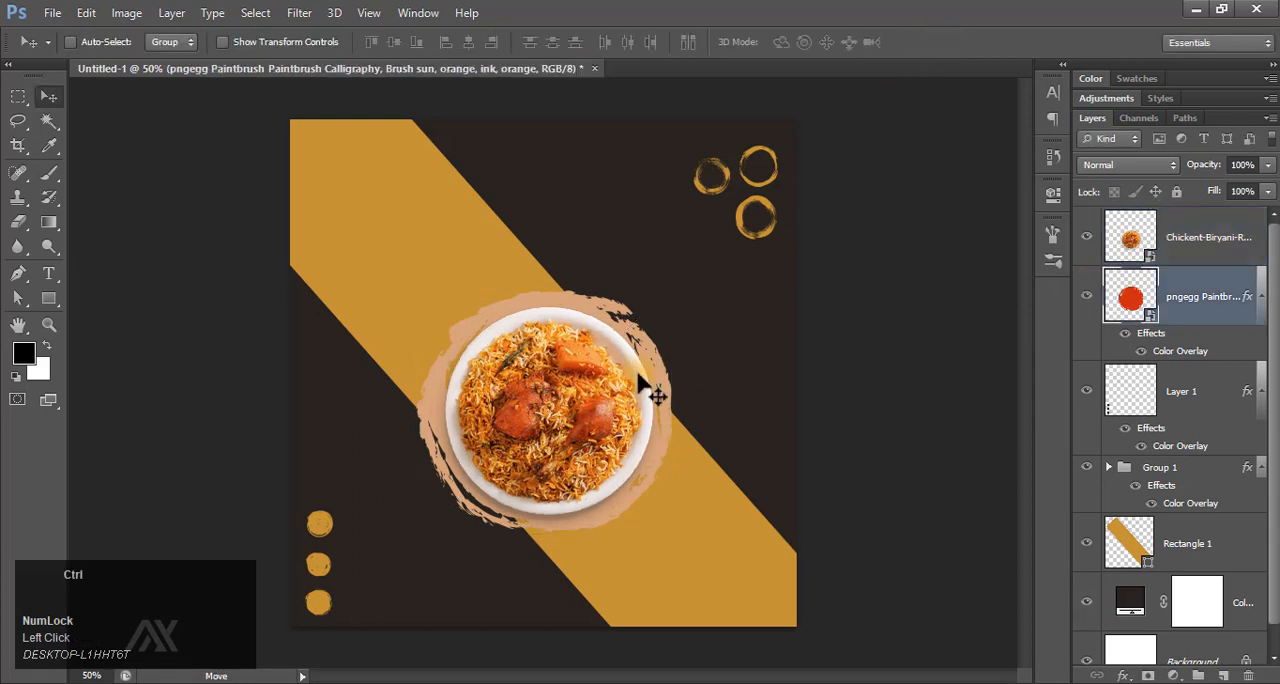
pyautogui.hotkey('ctrl', 't')
pyautogui.moveTo(671, 538); pyautogui.dragTo(683, 546)
pyautogui.click(942, 42)
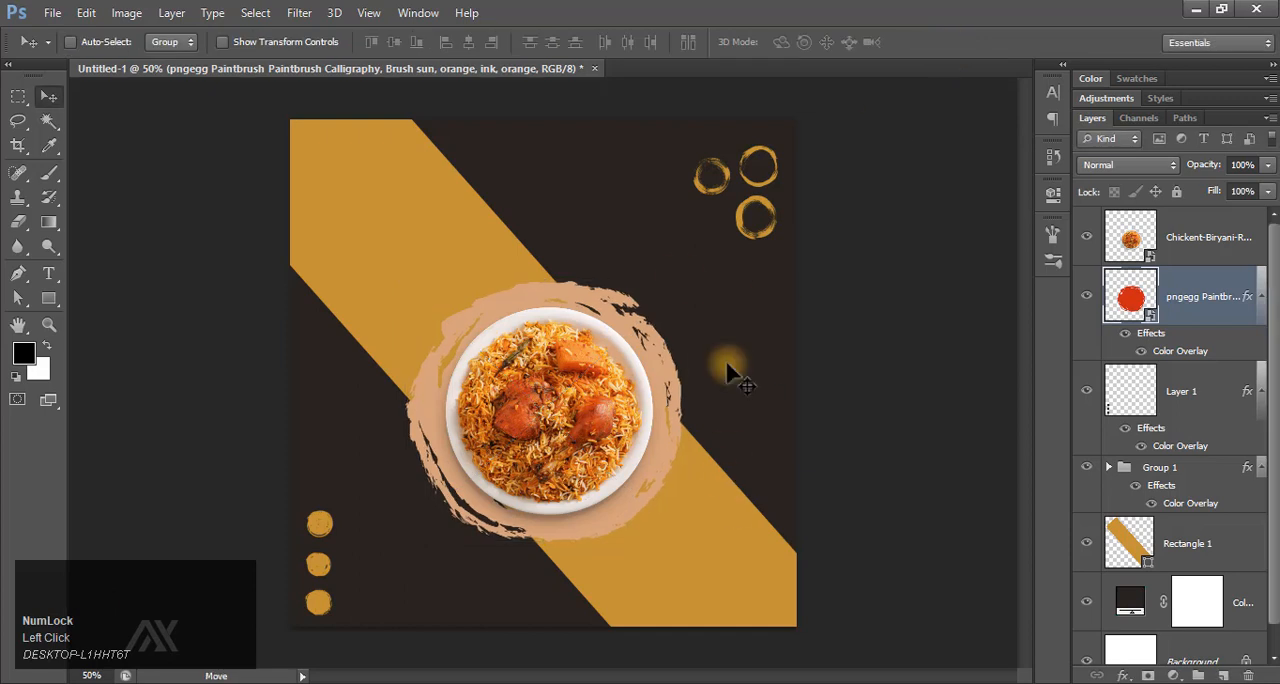
# Add a centred white text line "Chicken Biryani" above the plate, on top of the plate layer.
pyautogui.click(1115, 244)
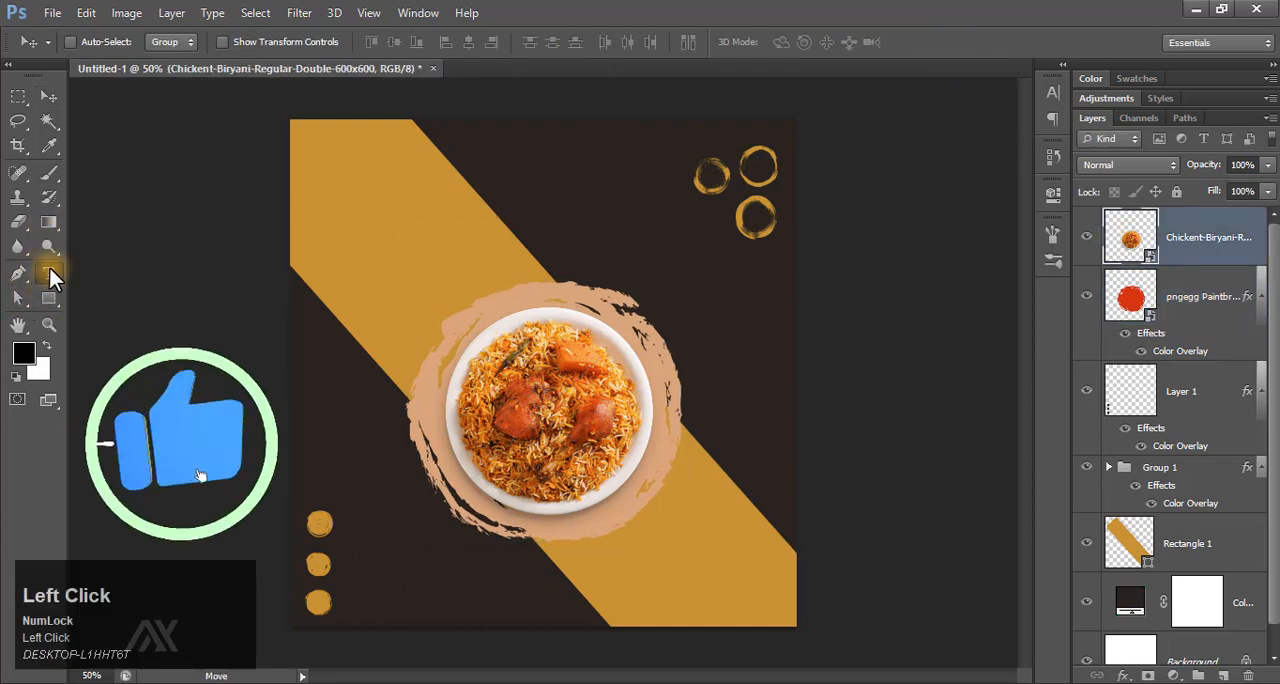
pyautogui.click(48, 273)
pyautogui.click(545, 231)
pyautogui.write('CHICKEN BIRYANI')
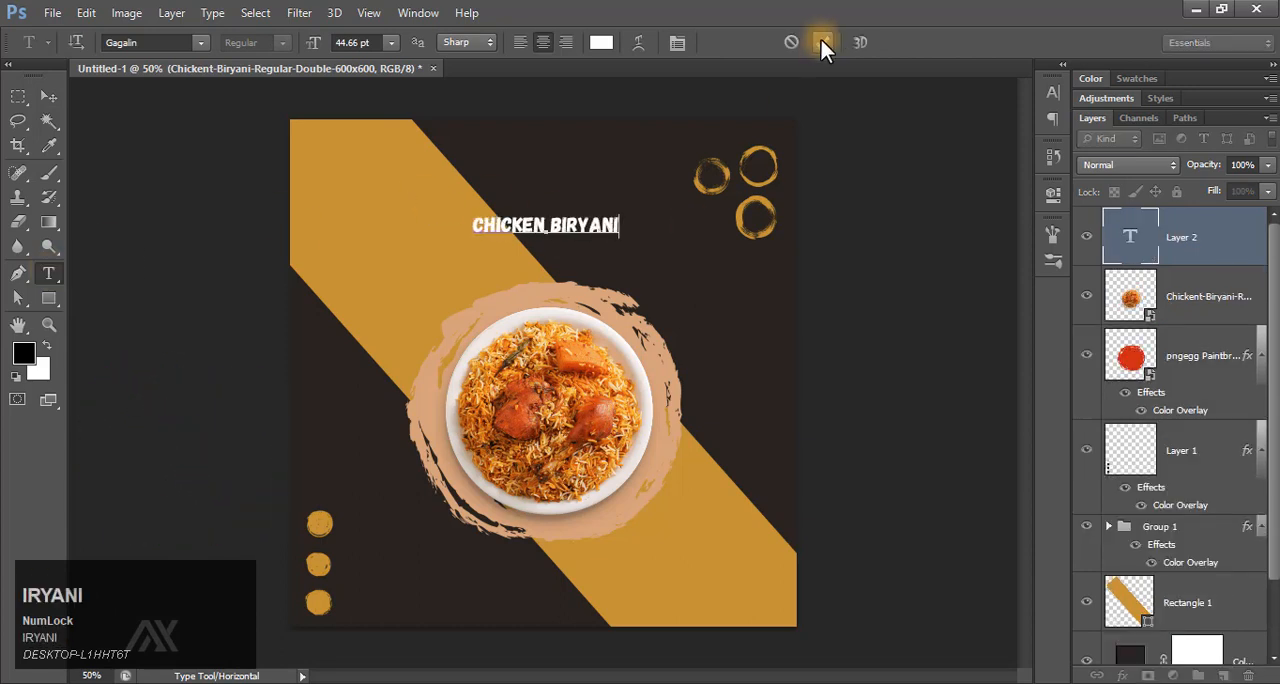
pyautogui.click(821, 42)
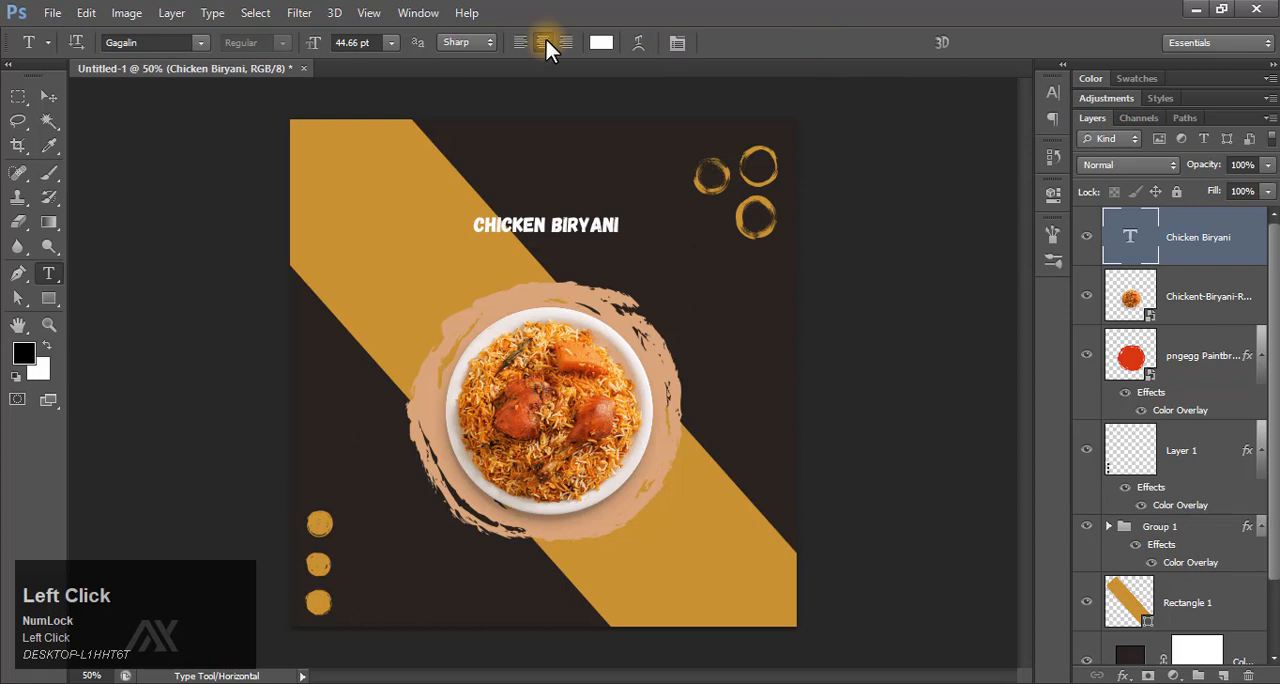
# Change the font of the "Chicken Biryani" text to Blackrush.
pyautogui.click(1053, 93)
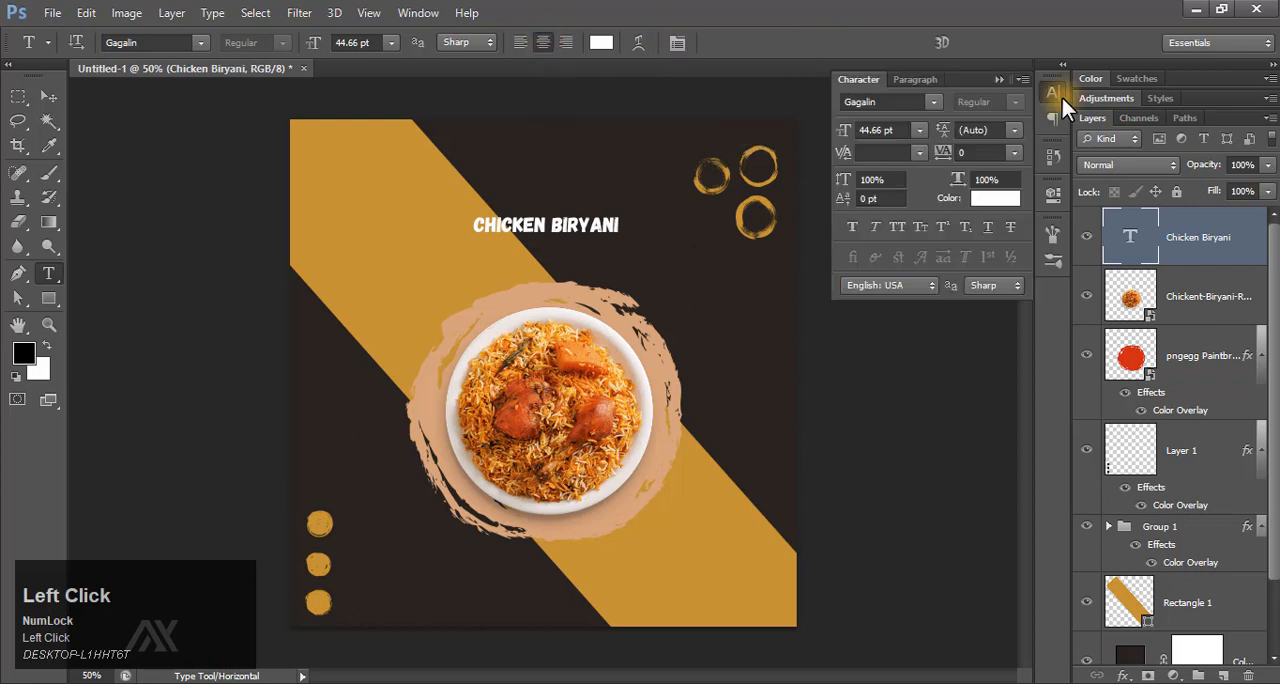
pyautogui.click(912, 103)
pyautogui.write('Blackoak Std')
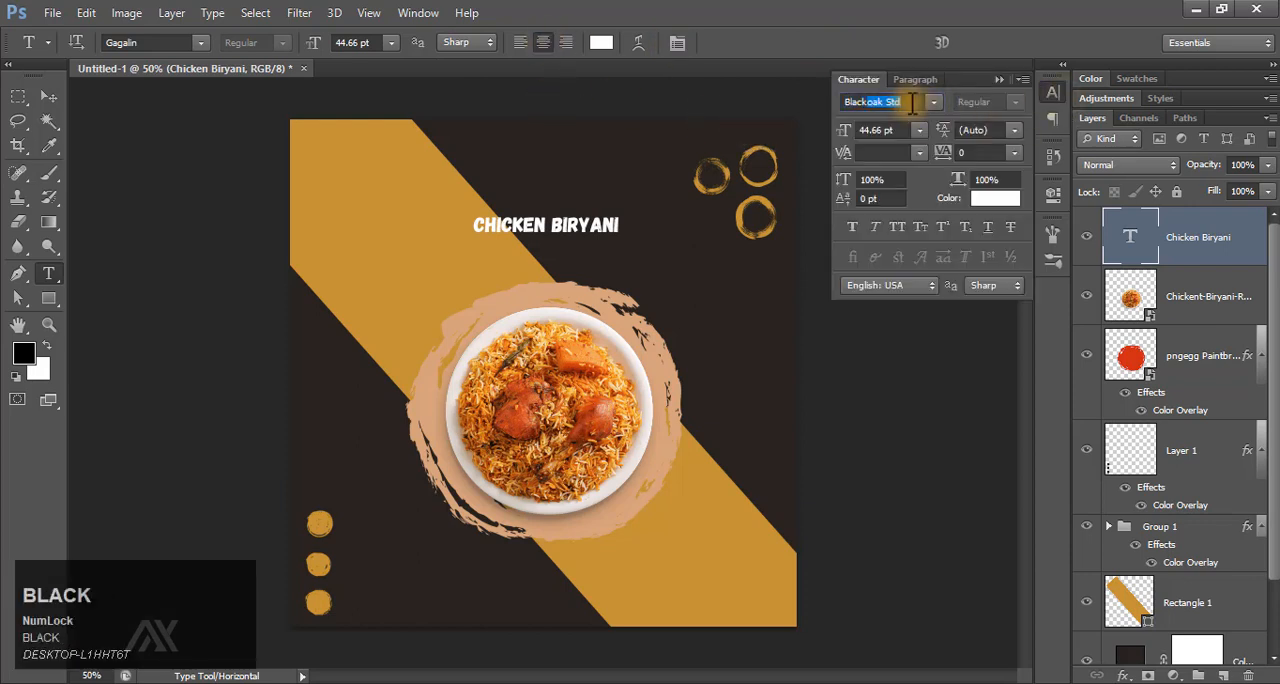
pyautogui.press('Down')
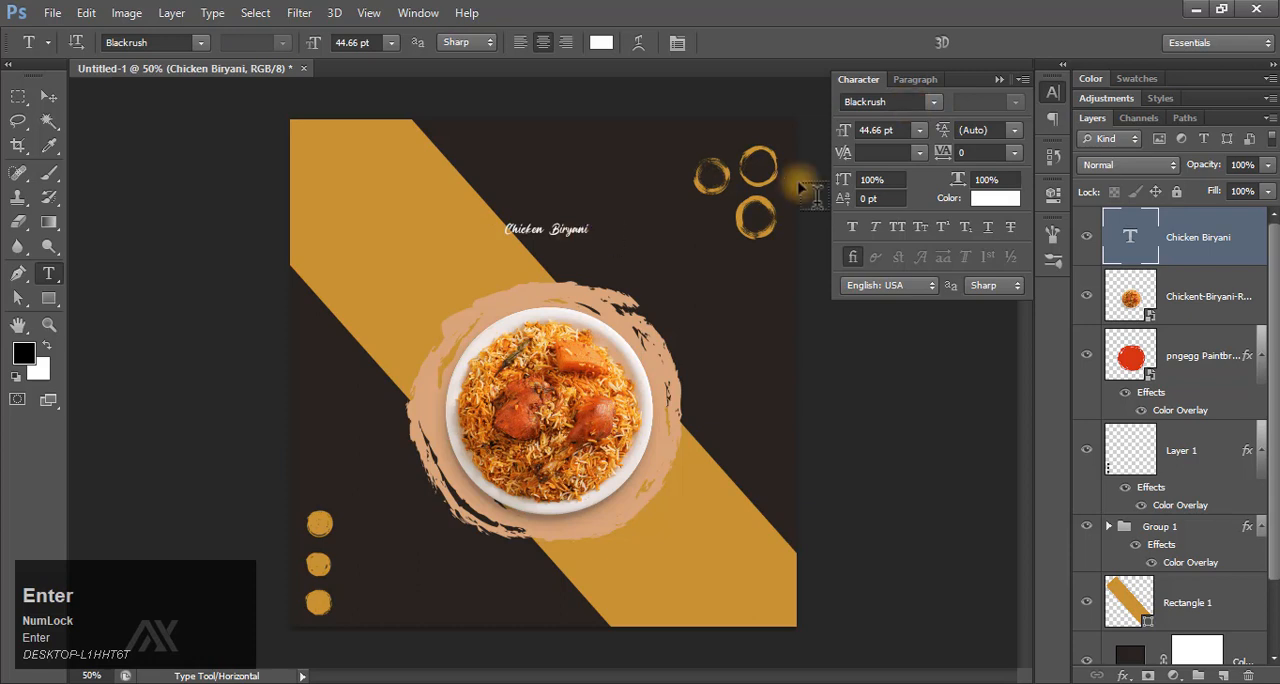
# Increase the size of the "Chicken Biryani" text to 150 pt.
pyautogui.click(912, 130)
pyautogui.click(916, 428)
pyautogui.click(919, 130)
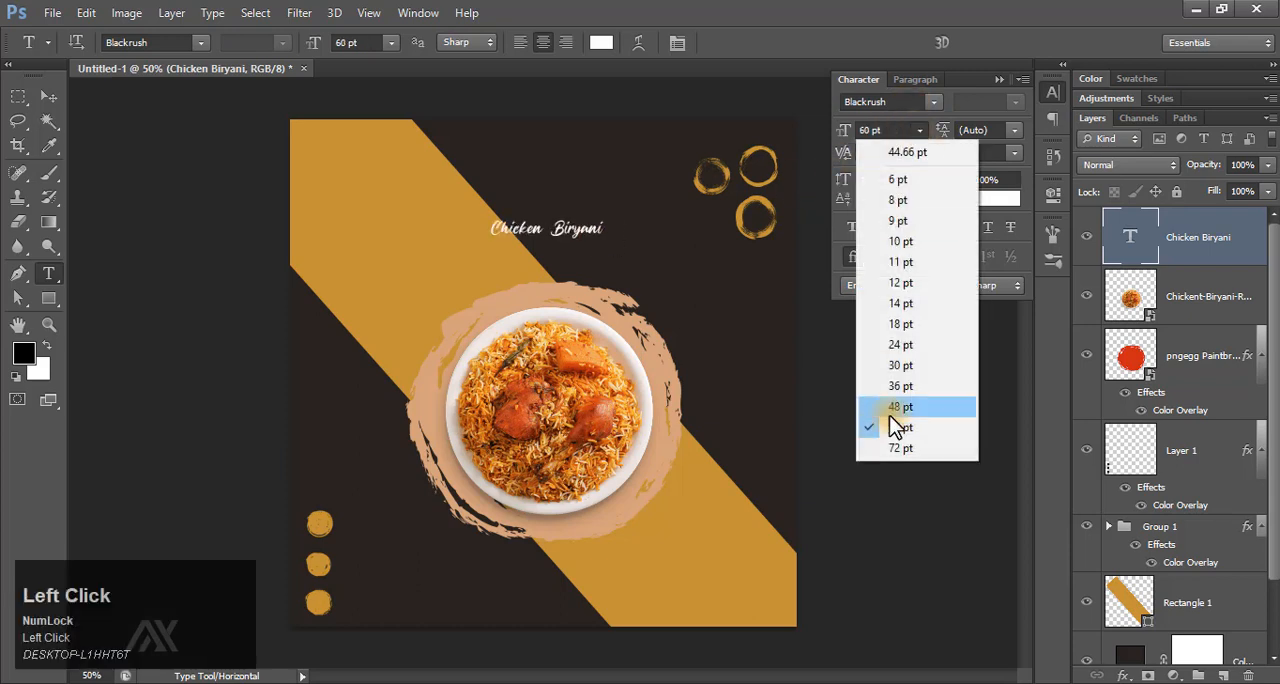
pyautogui.click(904, 448)
pyautogui.click(871, 130)
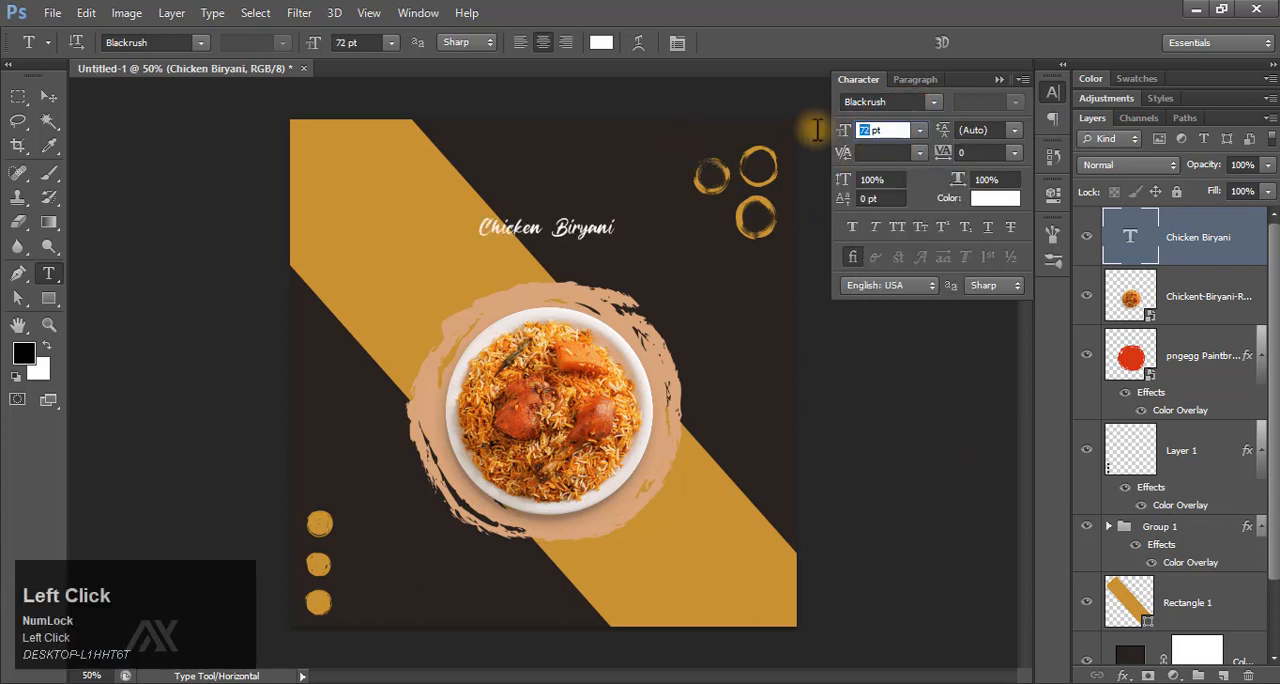
pyautogui.write('120')
pyautogui.press('Return')
pyautogui.moveTo(869, 133); pyautogui.dragTo(830, 137)
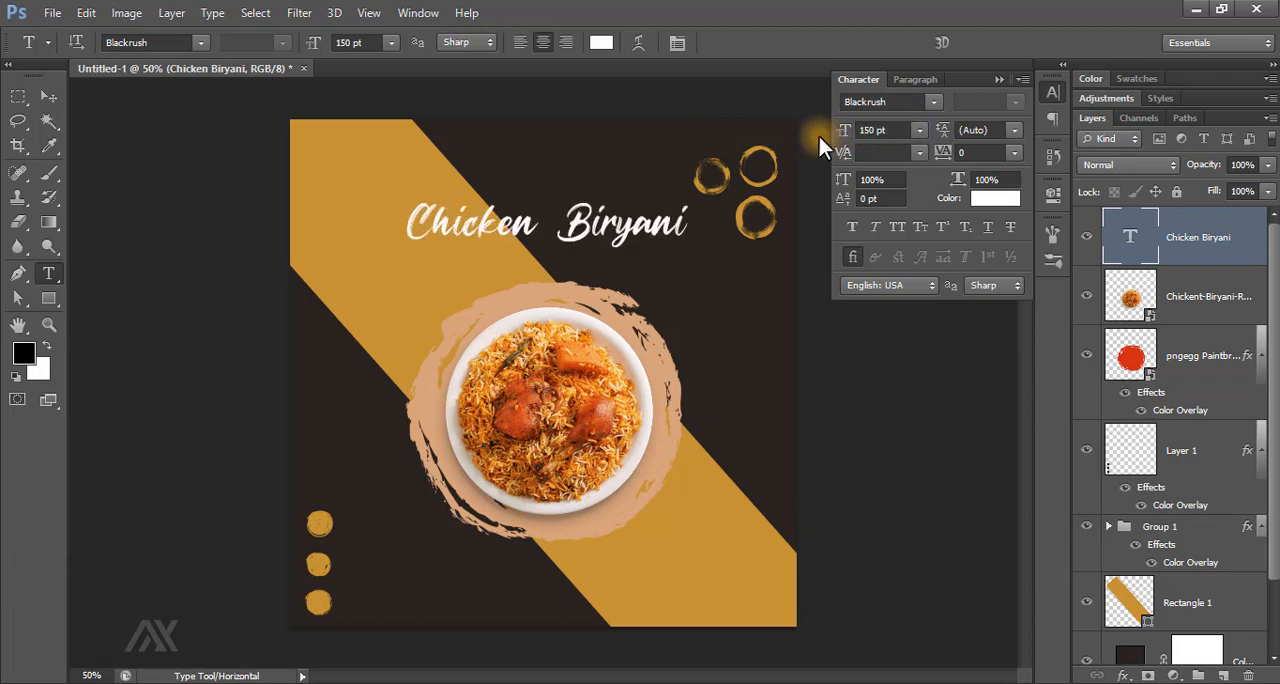
# Set the kerning of the "Chicken Biryani" text to 0.
pyautogui.click(919, 152)
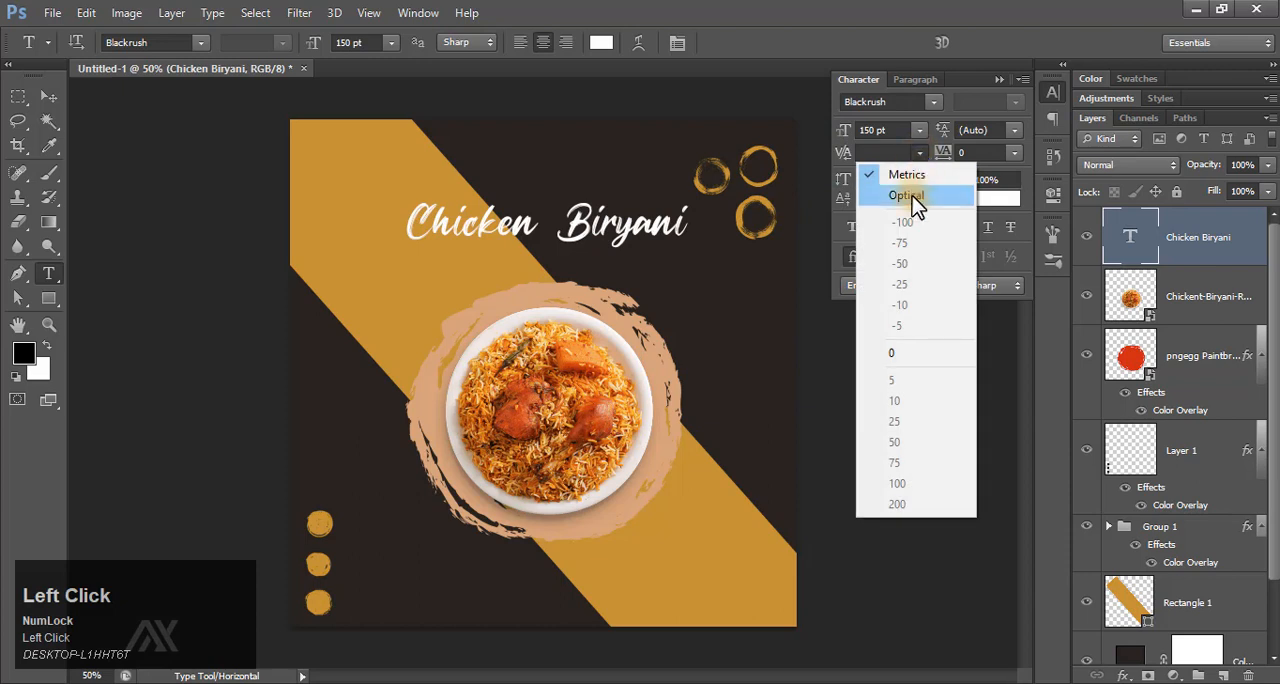
pyautogui.click(912, 196)
pyautogui.click(919, 152)
pyautogui.click(903, 354)
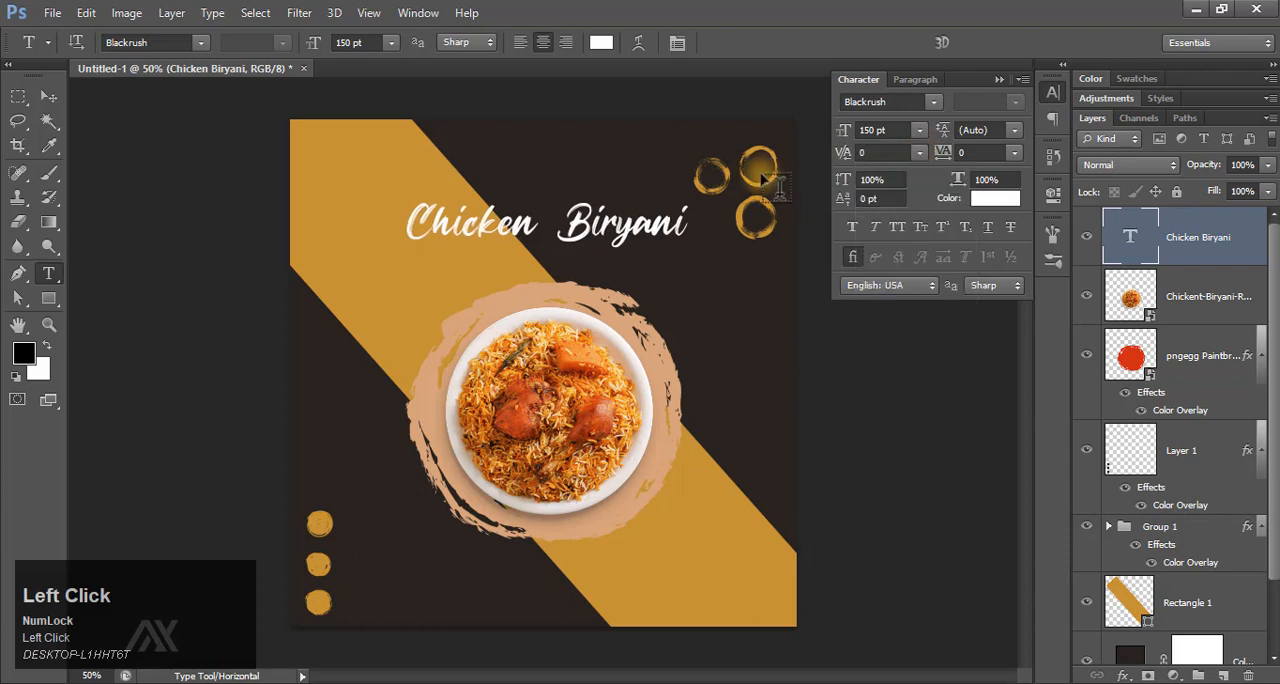
pyautogui.click(1017, 155)
pyautogui.click(999, 78)
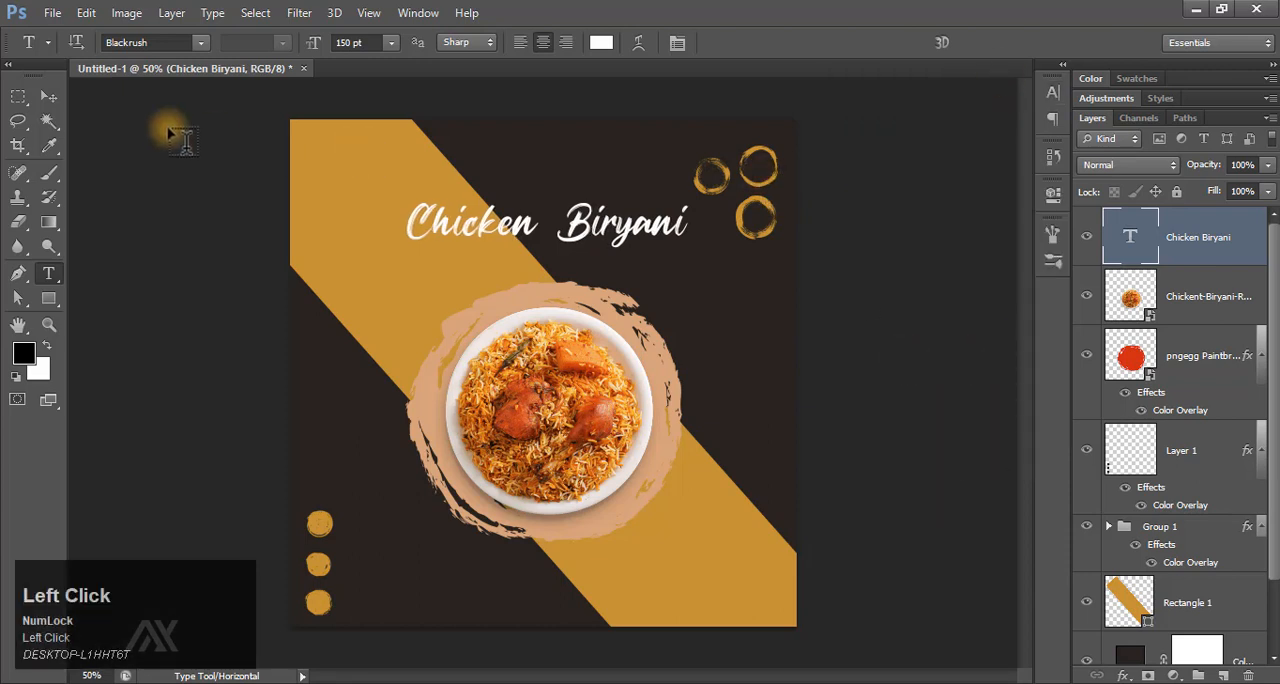
# Centre the "Chicken Biryani" text horizontally on the canvas and nudge it down to sit just above the brush circle.
pyautogui.press('v')
pyautogui.hotkey('ctrl', 'a')
pyautogui.click(468, 42)
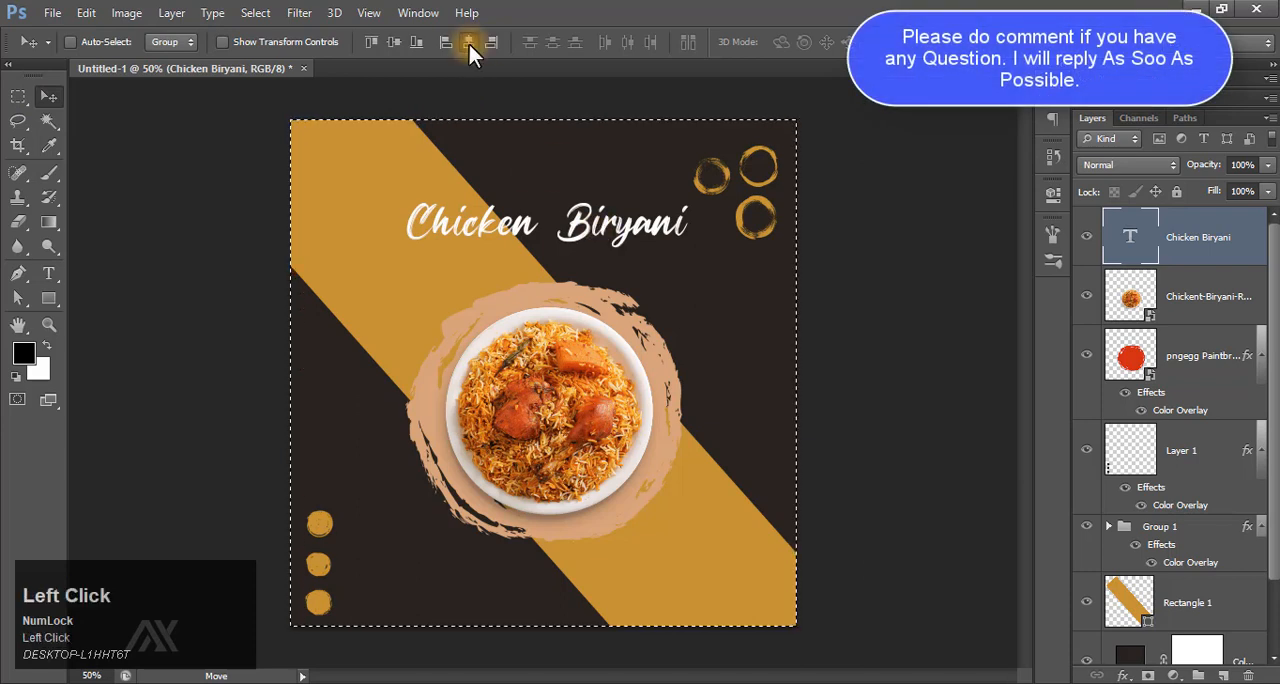
pyautogui.hotkey('ctrl', 'd')
pyautogui.hotkey('shift', 'Down')
pyautogui.hotkey('shift', 'Down')
pyautogui.hotkey('shift', 'Down')
pyautogui.hotkey('shift', 'Down')
pyautogui.hotkey('shift', 'Down')
pyautogui.hotkey('shift', 'Down')
pyautogui.hotkey('shift', 'Down')
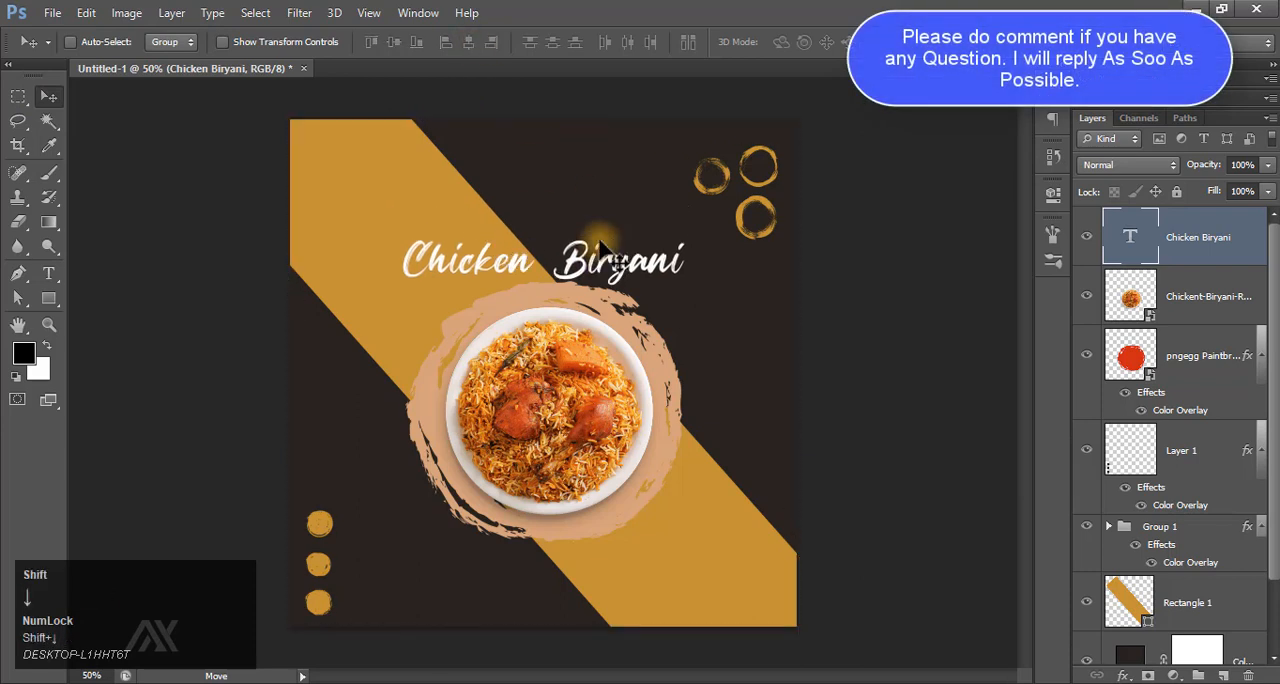
pyautogui.hotkey('shift', 'Up')
pyautogui.hotkey('shift', 'Up')
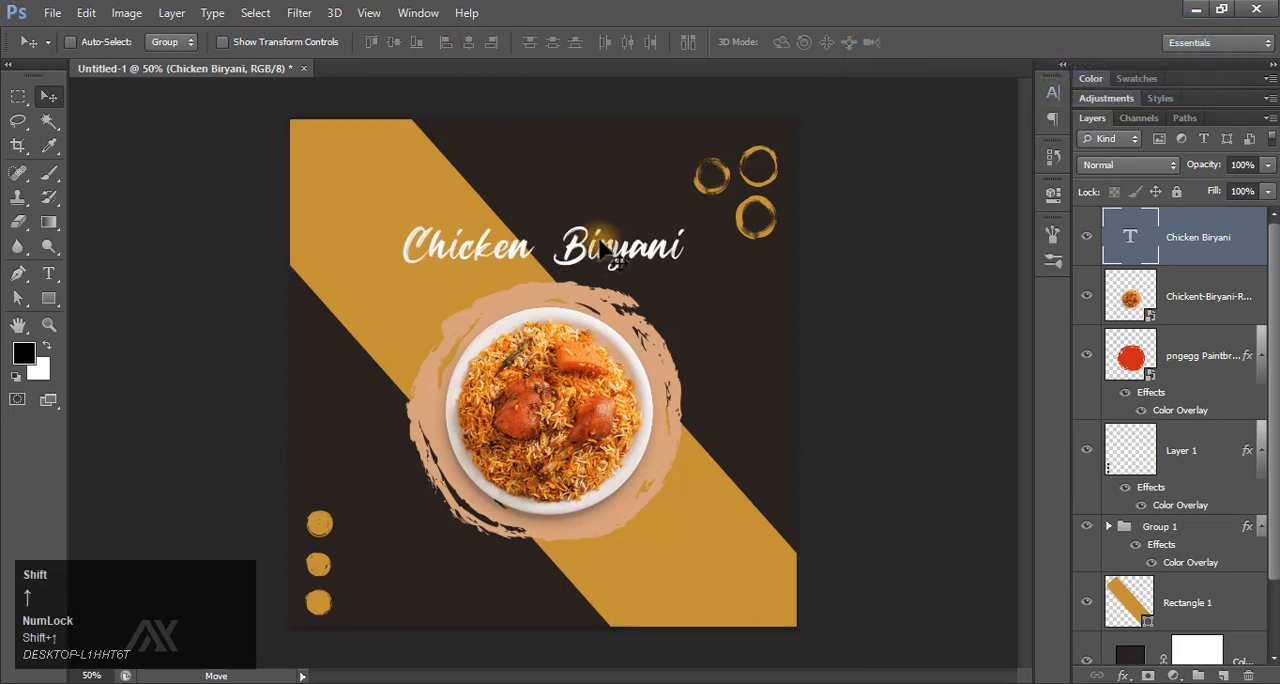
# Draw a rounded rectangle about 406 x 102 px with a 60 px radius below the plate and centre it horizontally on the canvas.
pyautogui.rightClick(43, 298)
pyautogui.click(142, 317)
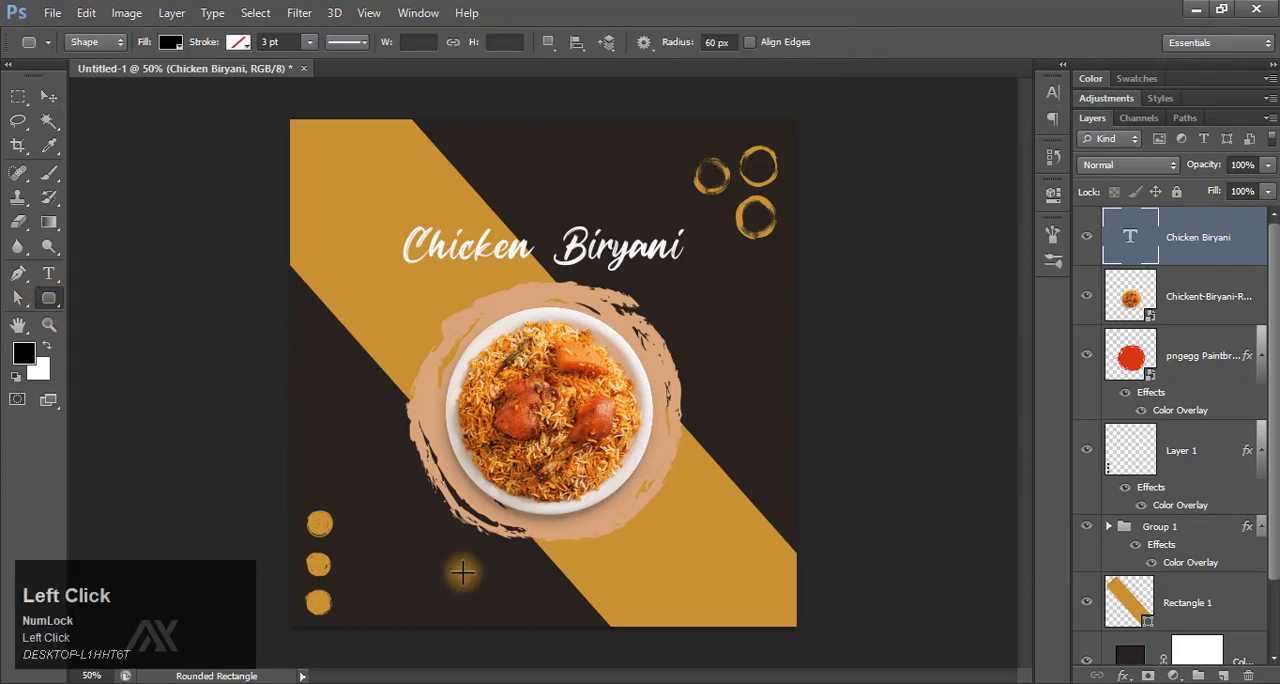
pyautogui.moveTo(438, 565); pyautogui.dragTo(628, 612)
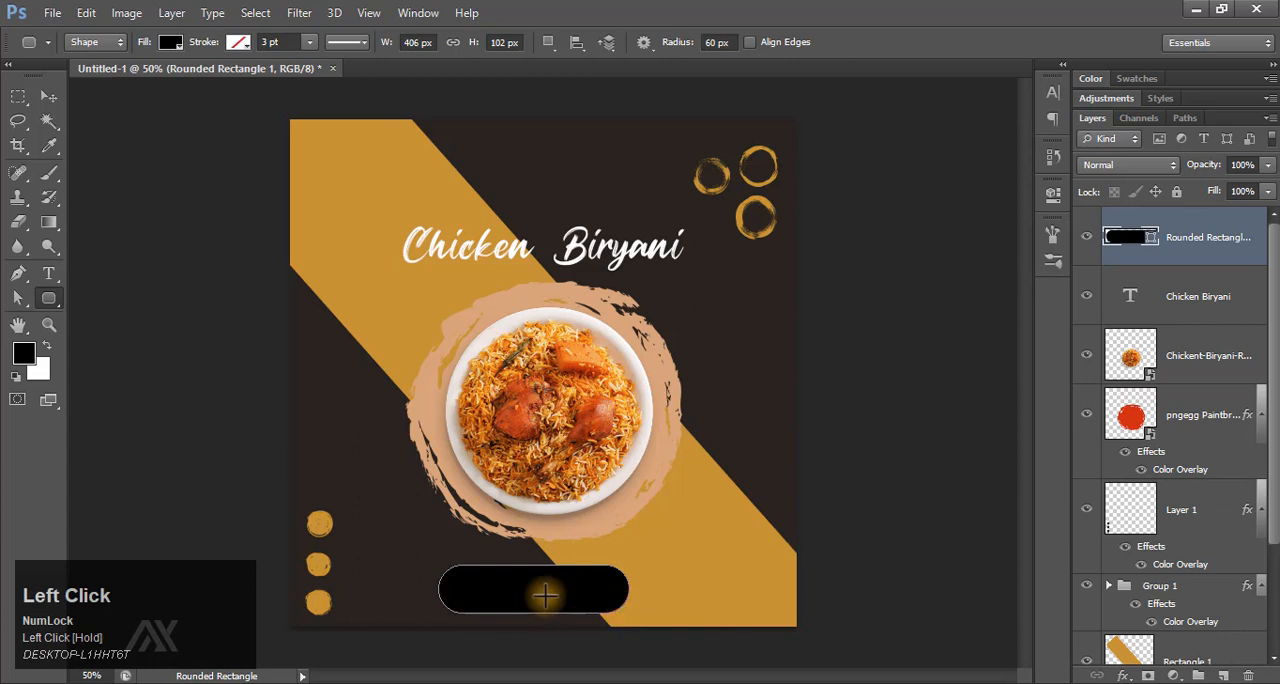
pyautogui.click(47, 98)
pyautogui.hotkey('ctrl', 'a')
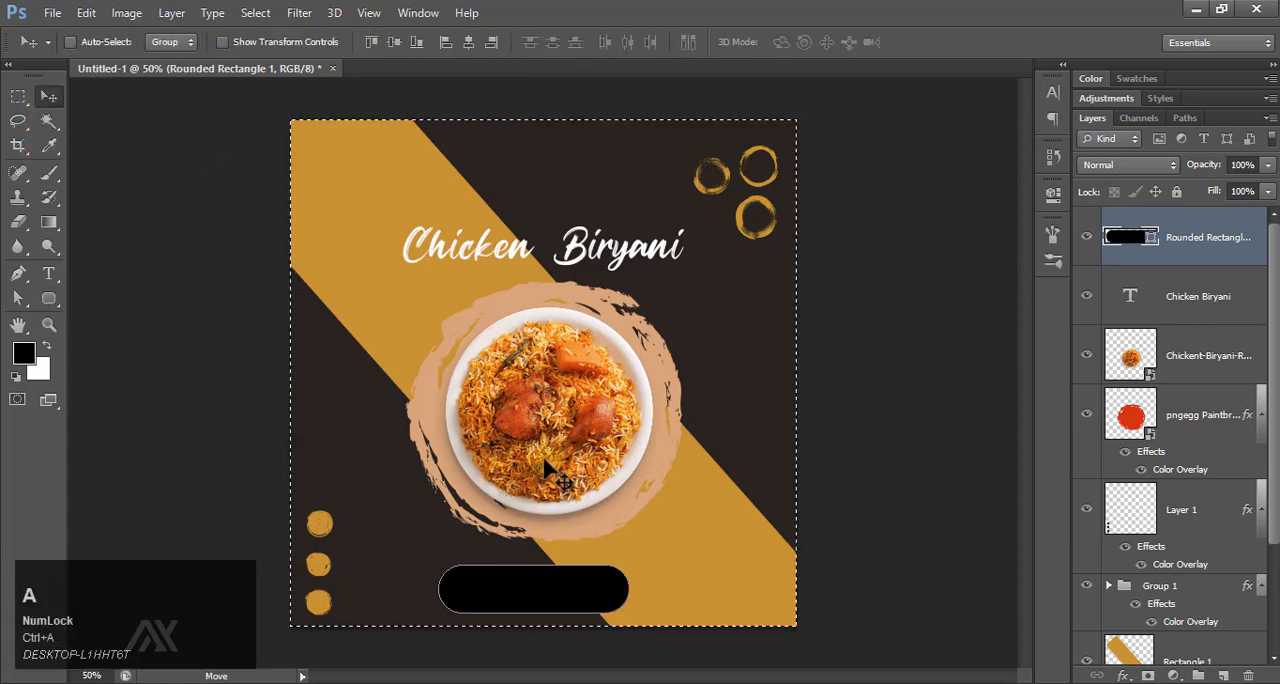
pyautogui.click(468, 42)
pyautogui.hotkey('ctrl', 'd')
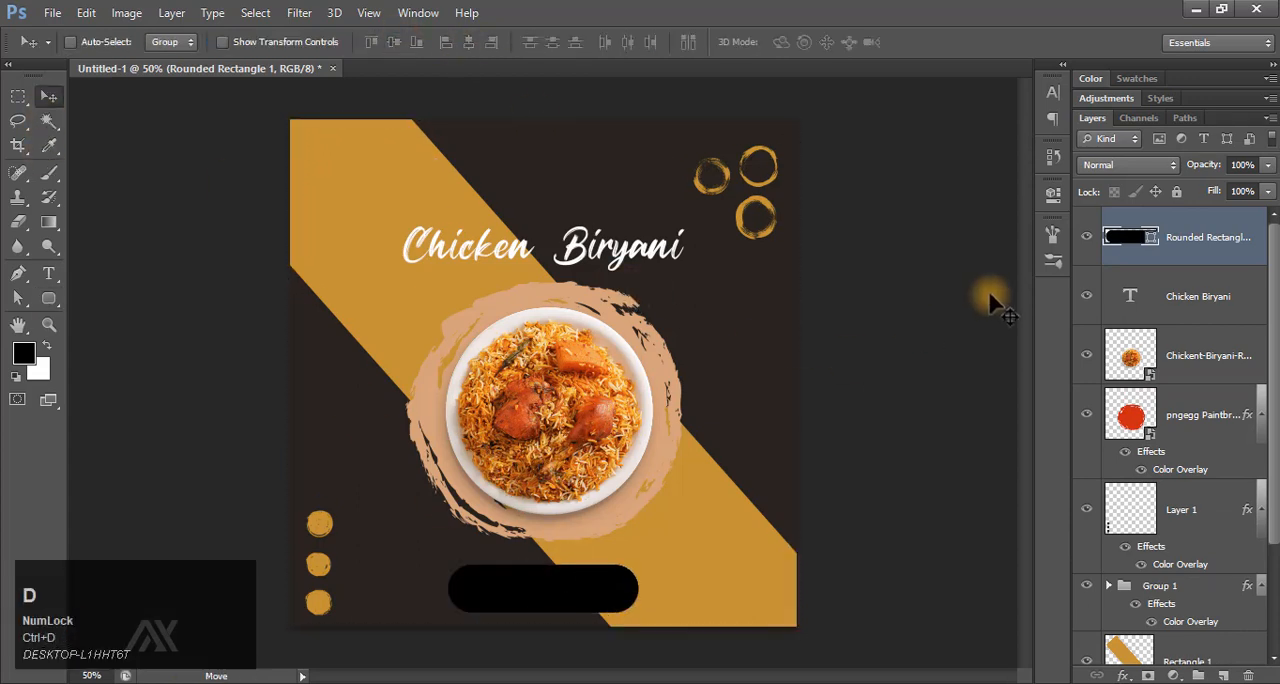
# Set the fill colour of the rounded rectangle to ac681f.
pyautogui.doubleClick(1146, 244)
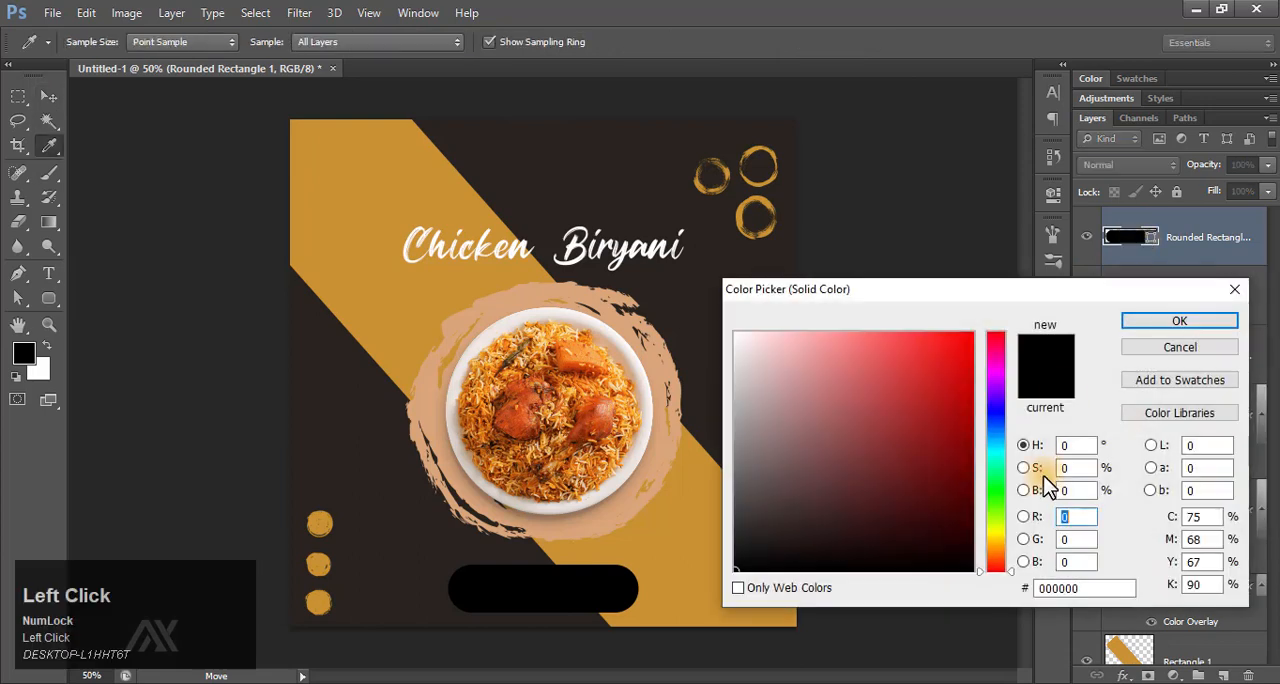
pyautogui.write('ac')
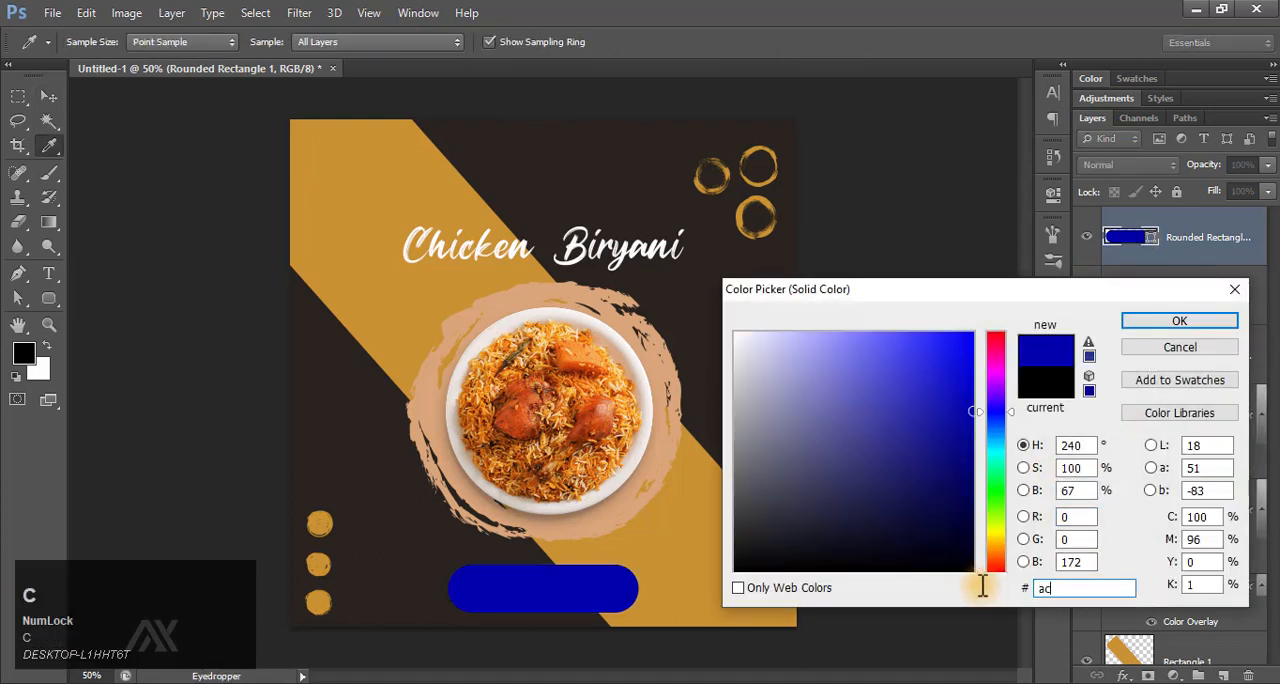
pyautogui.write('681f')
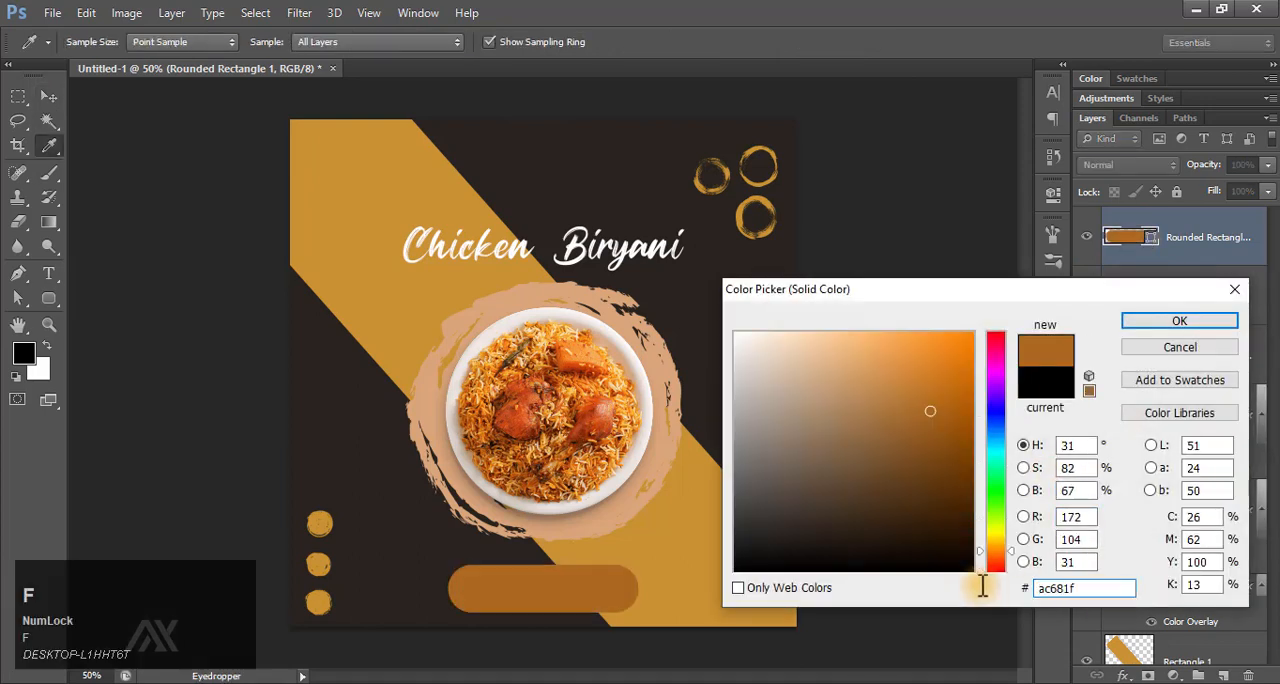
pyautogui.click(1168, 322)
# Duplicate the "Chicken Biryani" text, stack the copy above the rounded rectangle layer and move it down onto the rectangle.
pyautogui.click(1136, 300)
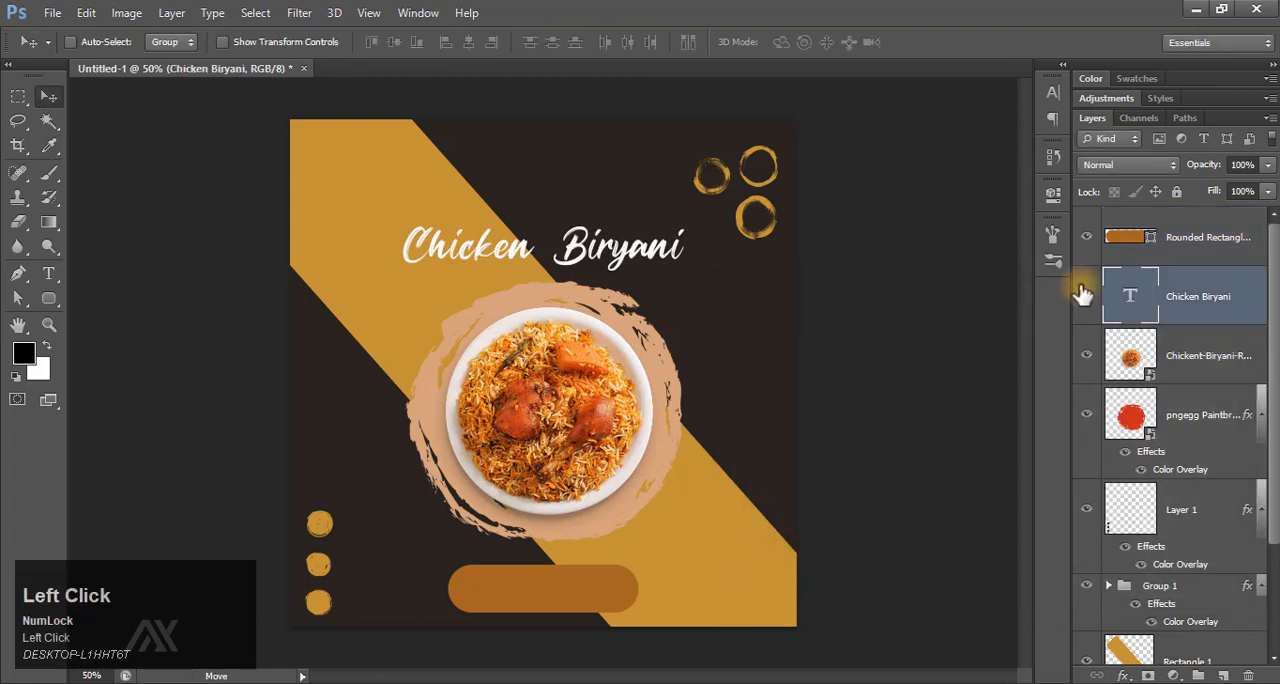
pyautogui.hotkey('ctrl', 'j')
pyautogui.moveTo(1130, 296); pyautogui.dragTo(1140, 216)
pyautogui.hotkey('shift', 'Down')
pyautogui.hotkey('shift', 'Down')
pyautogui.hotkey('shift', 'Down')
pyautogui.hotkey('shift', 'Down')
pyautogui.hotkey('shift', 'Down')
pyautogui.hotkey('shift', 'Down')
pyautogui.hotkey('shift', 'Down')
pyautogui.hotkey('shift', 'Down')
pyautogui.hotkey('shift', 'Down')
pyautogui.hotkey('shift', 'Down')
pyautogui.hotkey('shift', 'Down')
pyautogui.hotkey('shift', 'Down')
pyautogui.hotkey('shift', 'Down')
pyautogui.hotkey('shift', 'Down')
pyautogui.hotkey('shift', 'Down')
pyautogui.hotkey('shift', 'Down')
pyautogui.hotkey('shift', 'Down')
pyautogui.hotkey('shift', 'Down')
pyautogui.hotkey('shift', 'Down')
pyautogui.hotkey('shift', 'Down')
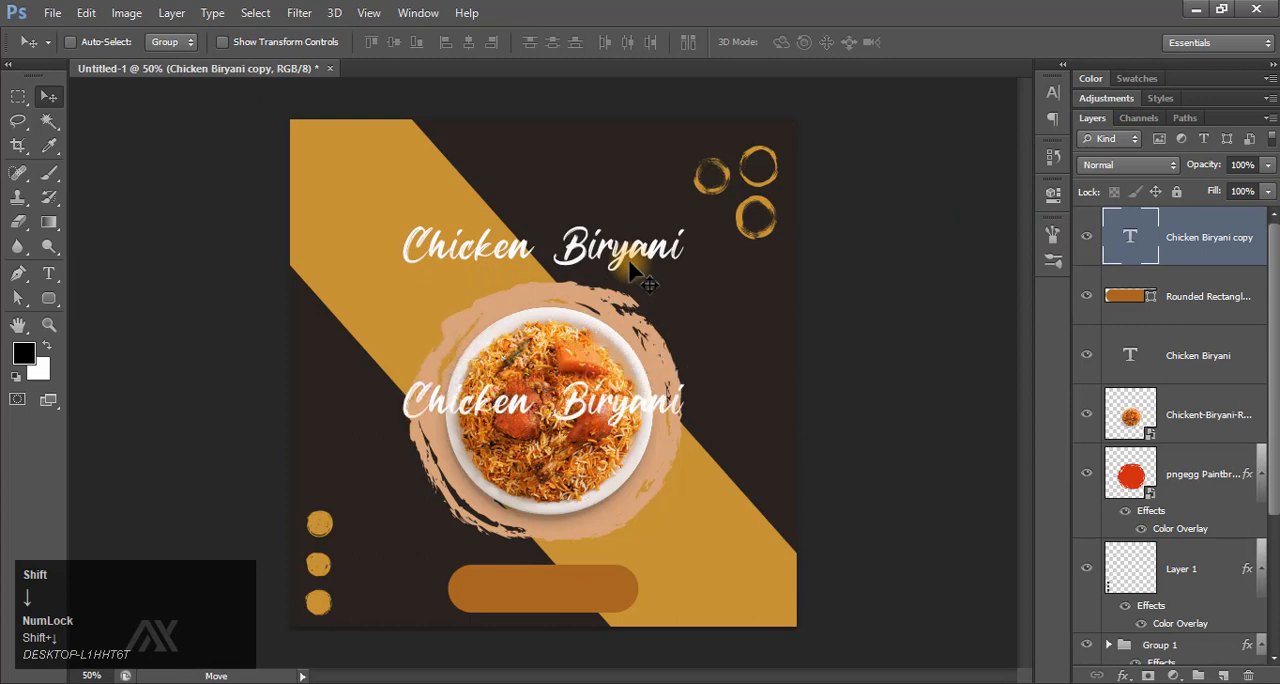
# Replace the copied text on the rounded rectangle with "Order Now".
pyautogui.press('t')
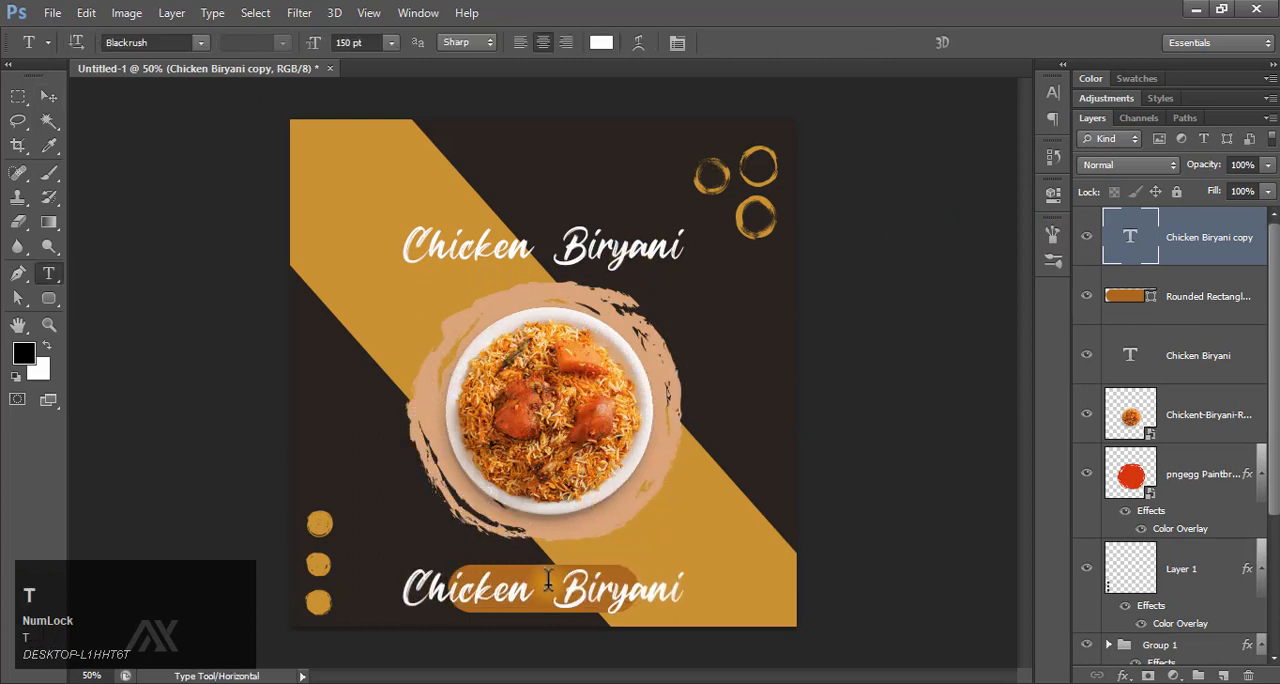
pyautogui.click(600, 597)
pyautogui.press('BackSpace')
pyautogui.hotkey('ctrl', 'a')
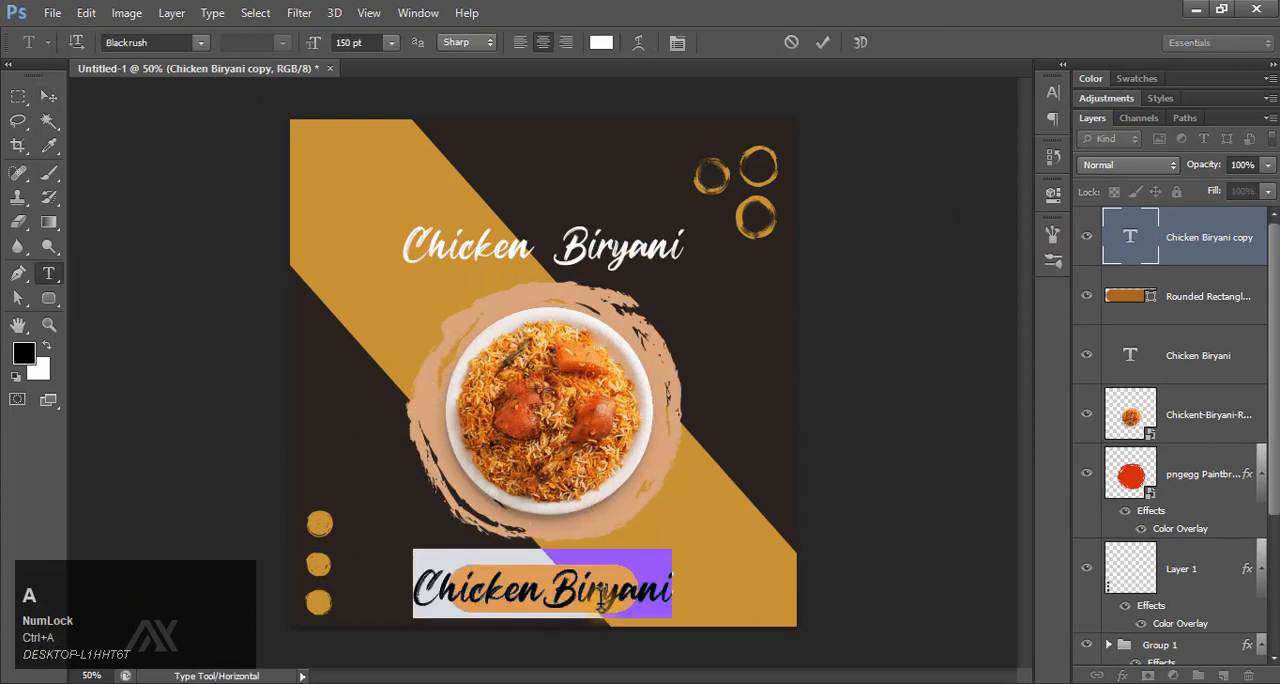
pyautogui.write('B')
pyautogui.press('BackSpace')
pyautogui.write('Order')
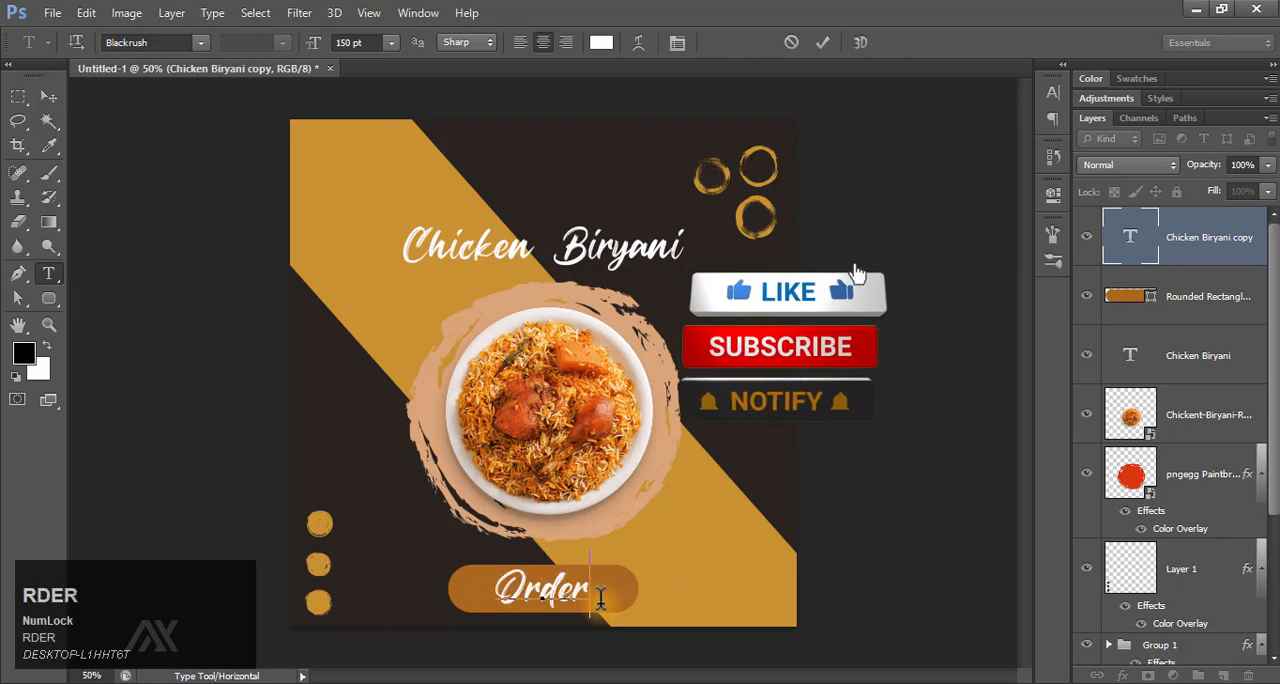
pyautogui.write(' Now')
pyautogui.click(822, 42)
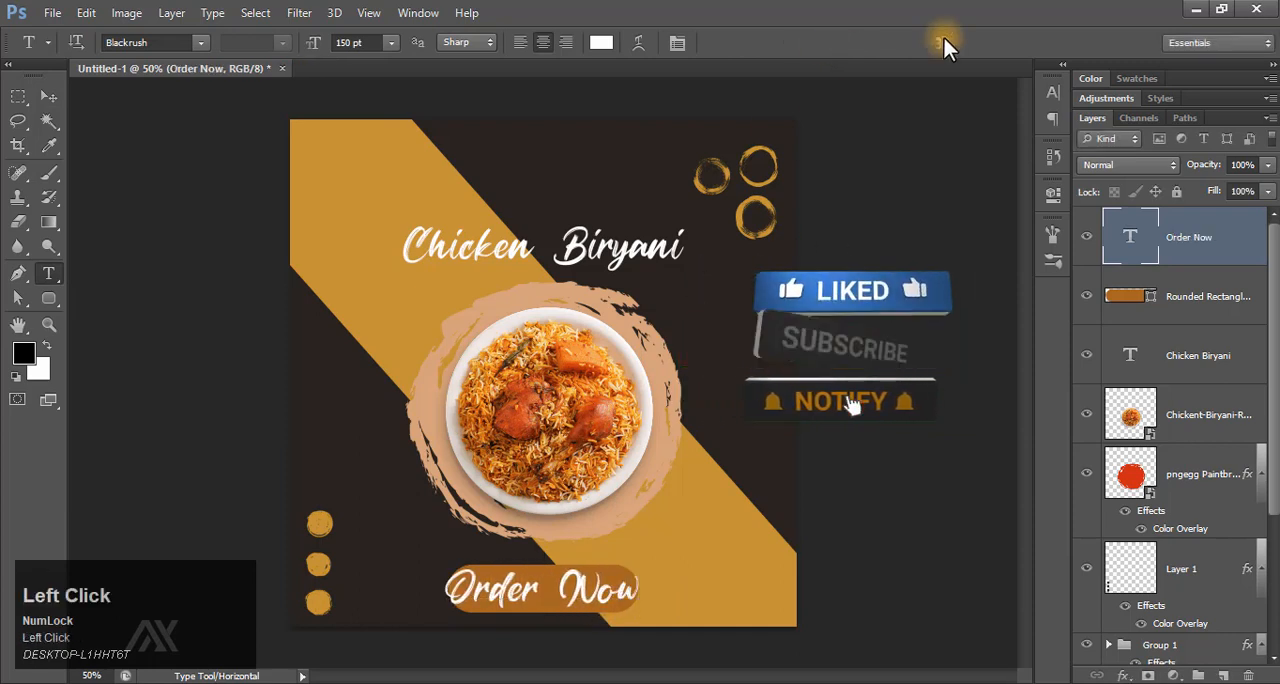
# Change the font of the "Order Now" text to Gagalin.
pyautogui.click(1052, 93)
pyautogui.click(886, 102)
pyautogui.write('ga')
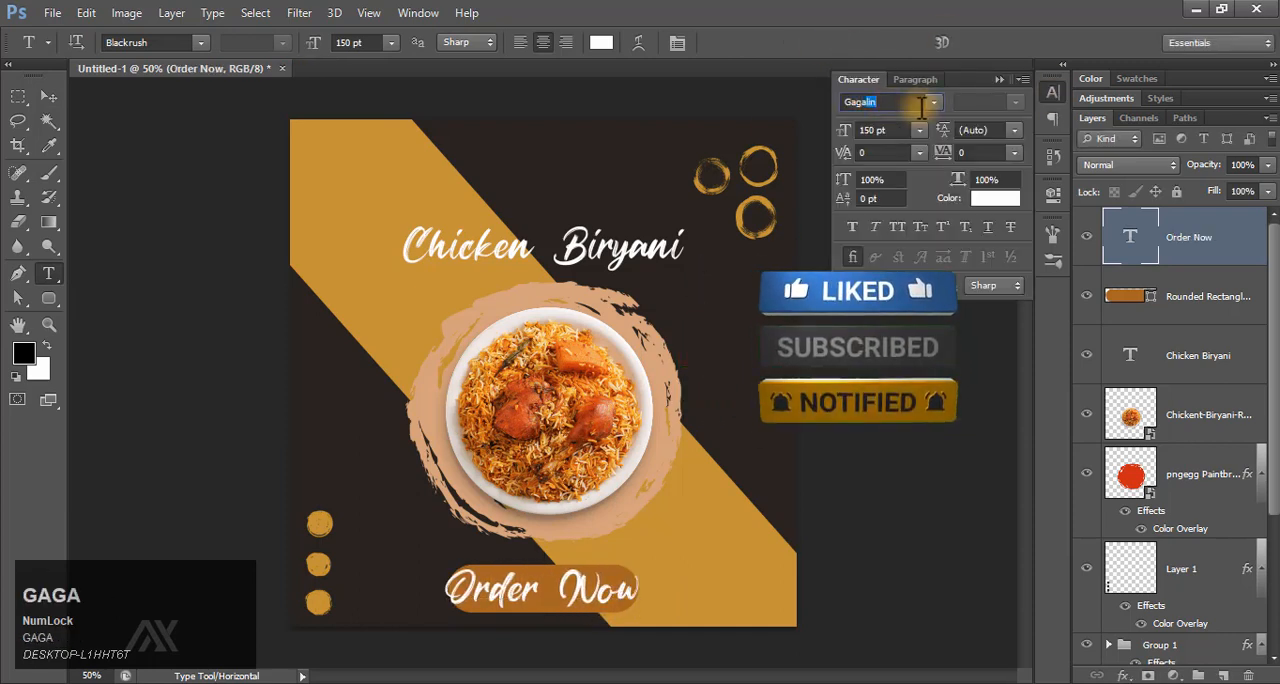
pyautogui.write('ga')
pyautogui.press('Return')
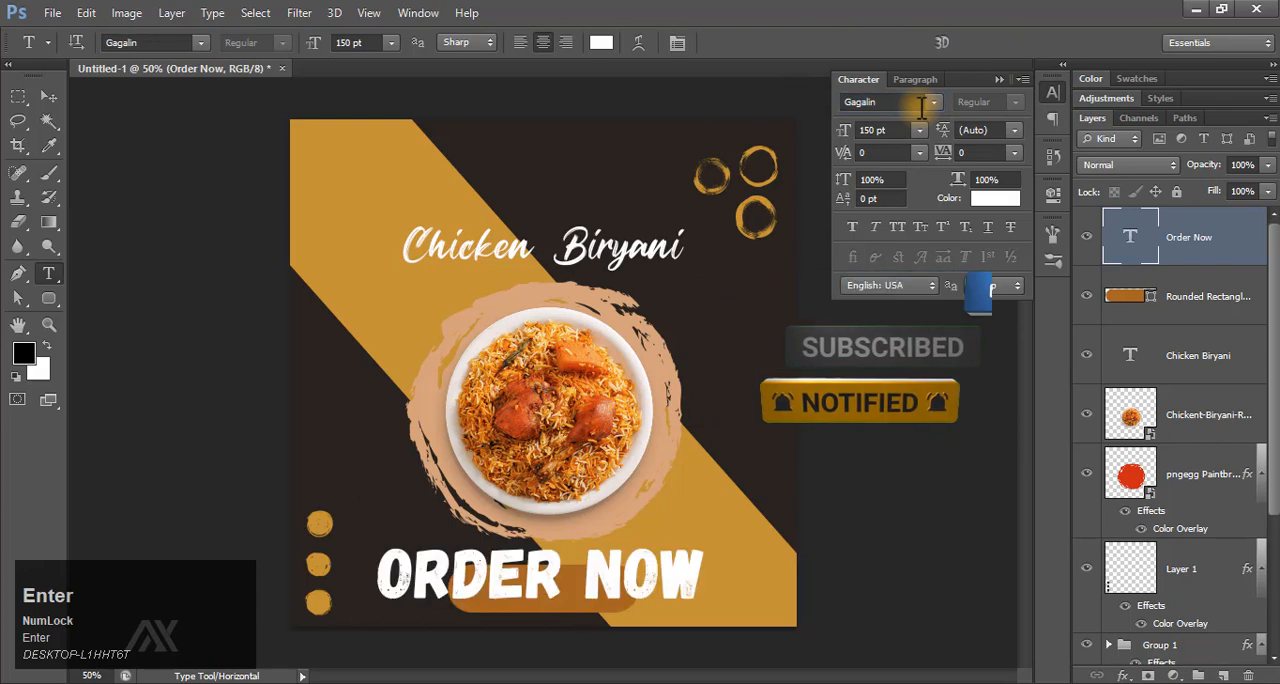
pyautogui.click(47, 326)
pyautogui.moveTo(557, 606); pyautogui.dragTo(648, 551)
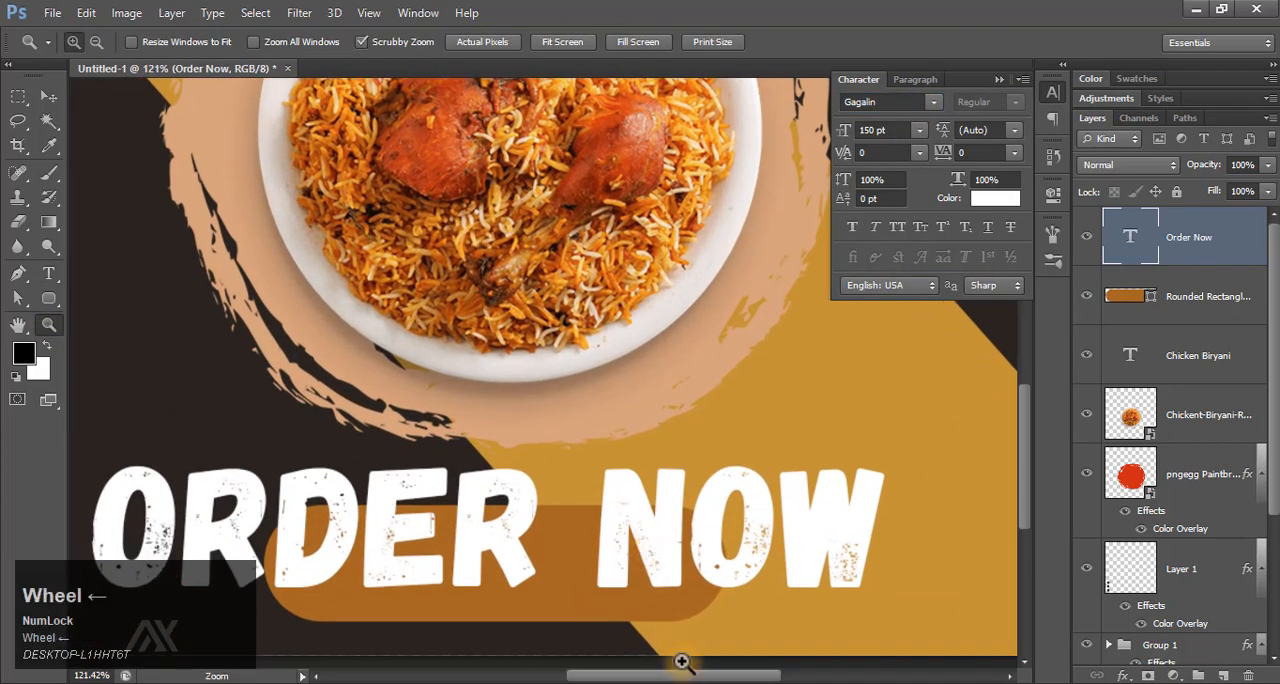
pyautogui.hscroll(-2, 681, 661)
pyautogui.press('v')
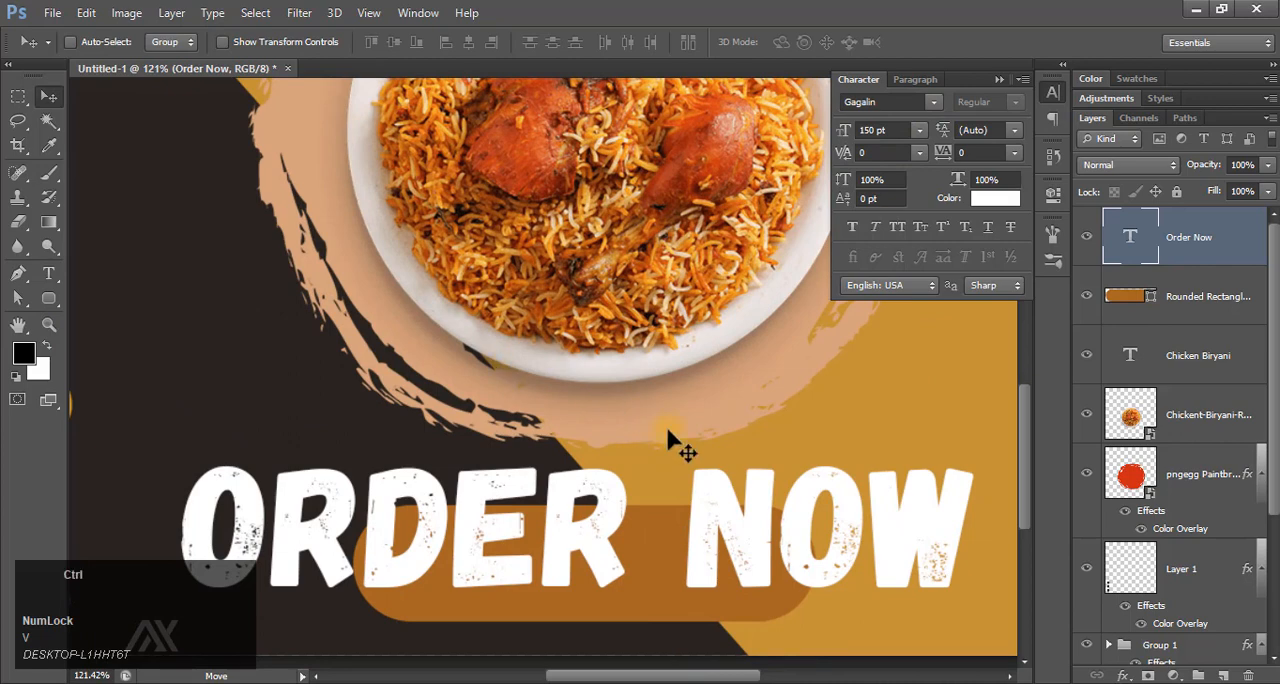
pyautogui.hotkey('ctrl', 't')
pyautogui.moveTo(581, 443); pyautogui.dragTo(581, 468)
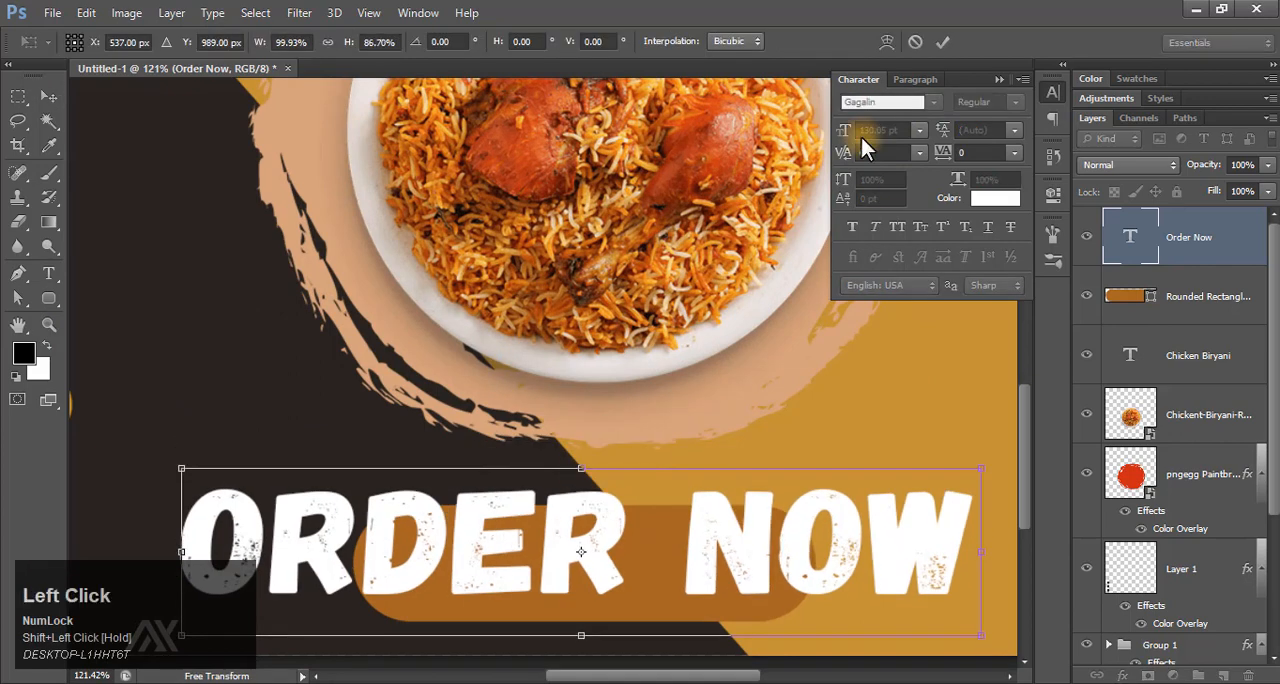
pyautogui.click(914, 41)
# Scale the "Order Now" text proportionally to about 72 pt and nudge it down inside the rounded rectangle.
pyautogui.hotkey('ctrl', 't')
pyautogui.moveTo(978, 443); pyautogui.dragTo(775, 503)
pyautogui.press('Return')
pyautogui.hotkey('shift', 'Down')
pyautogui.hotkey('shift', 'Down')
pyautogui.hotkey('shift', 'Down')
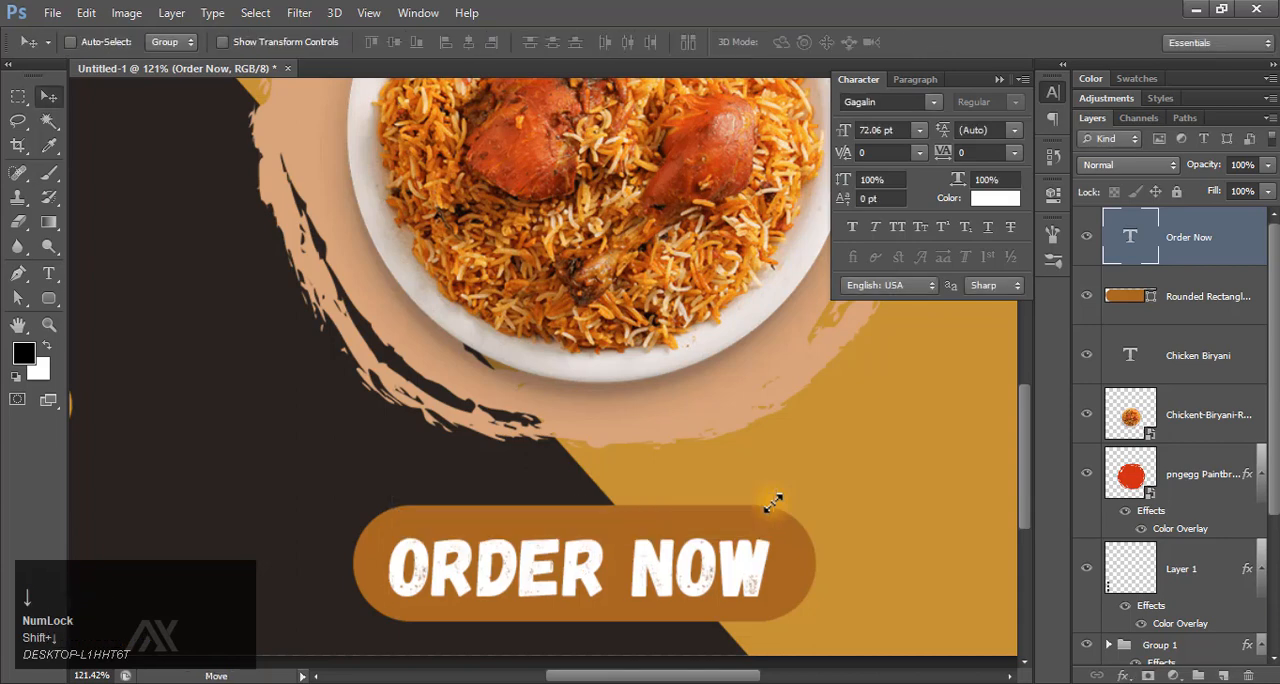
pyautogui.press('Up')
pyautogui.press('Up')
pyautogui.press('Up')
pyautogui.press('Up')
pyautogui.press('Up')
pyautogui.press('Up')
# Shrink the "Order Now" text further to about 60 pt and centre it horizontally on the rounded rectangle.
pyautogui.hotkey('ctrl', 't')
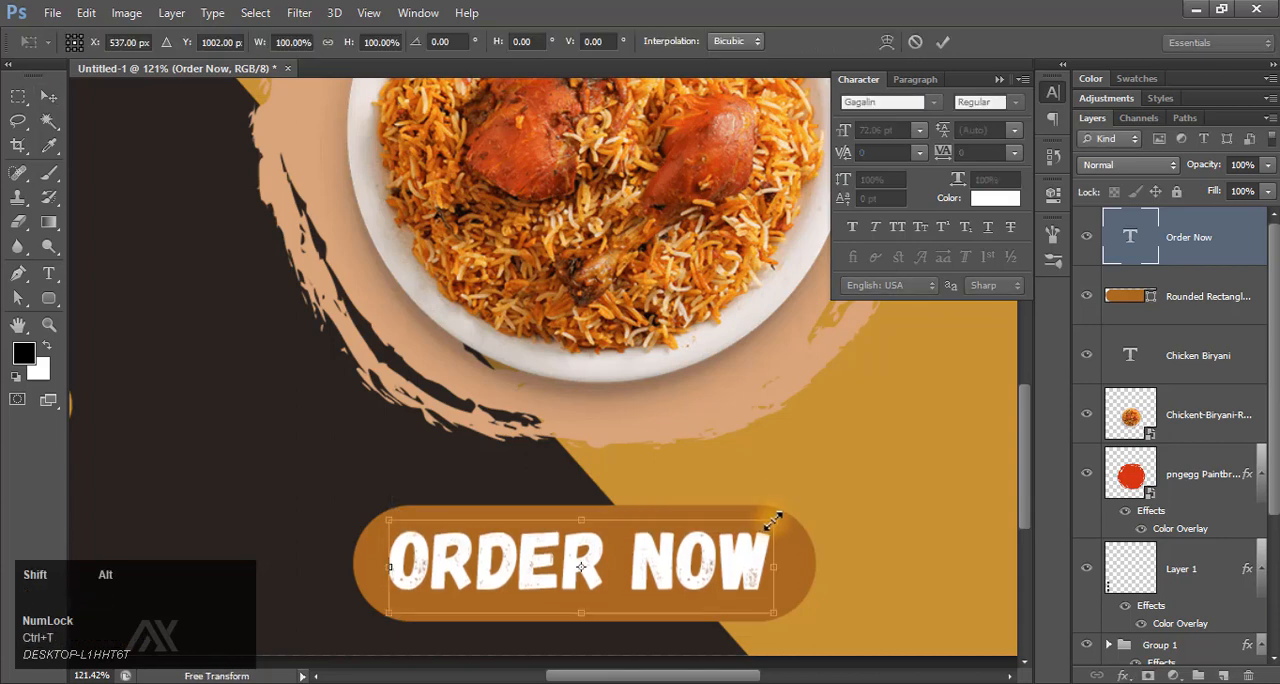
pyautogui.moveTo(774, 520); pyautogui.dragTo(741, 535)
pyautogui.click(941, 43)
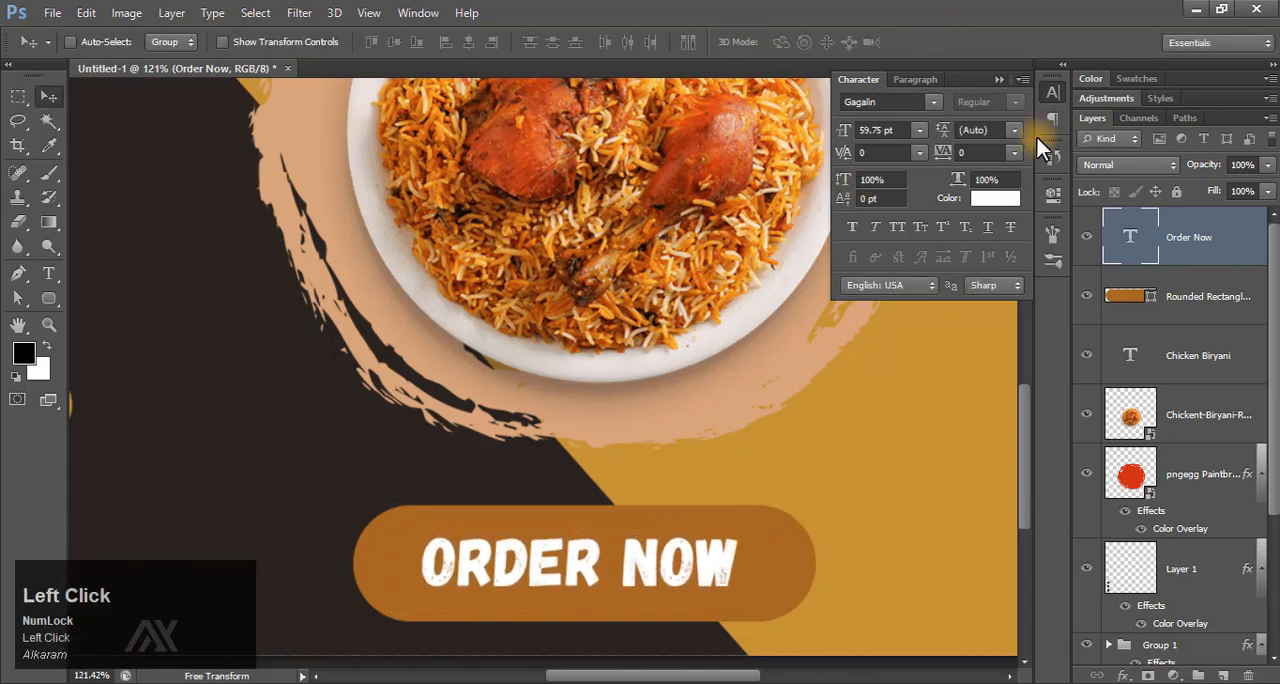
pyautogui.click(465, 44)
pyautogui.click(906, 317)
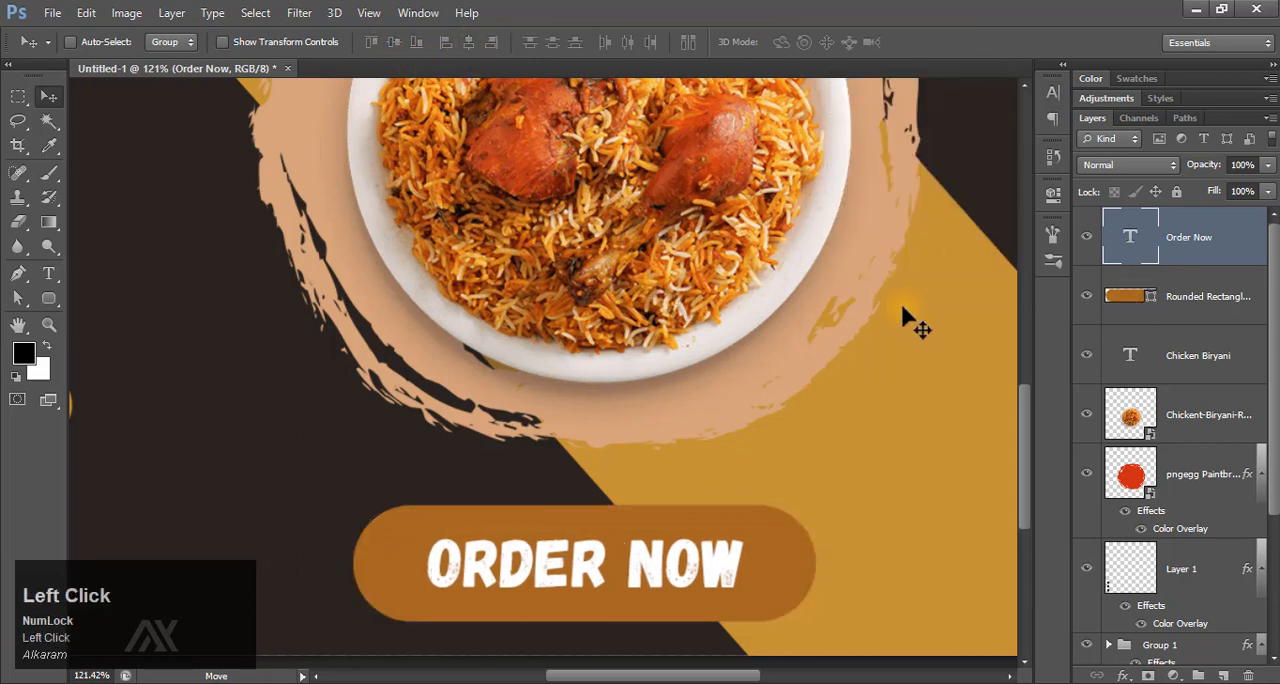
# Move the "Chicken Biryani" title up slightly, further away from the brush circle.
pyautogui.hotkey('ctrl', '0')
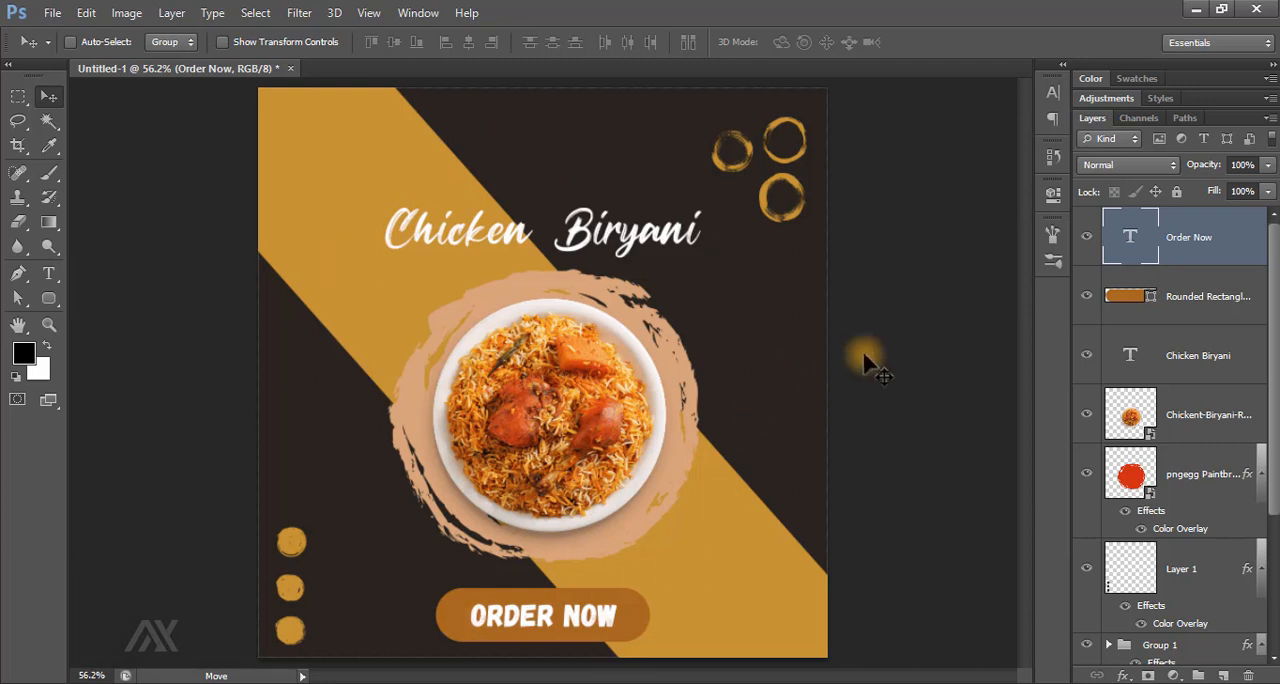
pyautogui.press('F9')
pyautogui.keyDown('ctrl'); pyautogui.click(577, 228); pyautogui.keyUp('ctrl')
pyautogui.hotkey('shift', 'Up')
pyautogui.hotkey('shift', 'Up')
pyautogui.hotkey('shift', 'Up')
pyautogui.hotkey('shift', 'Up')
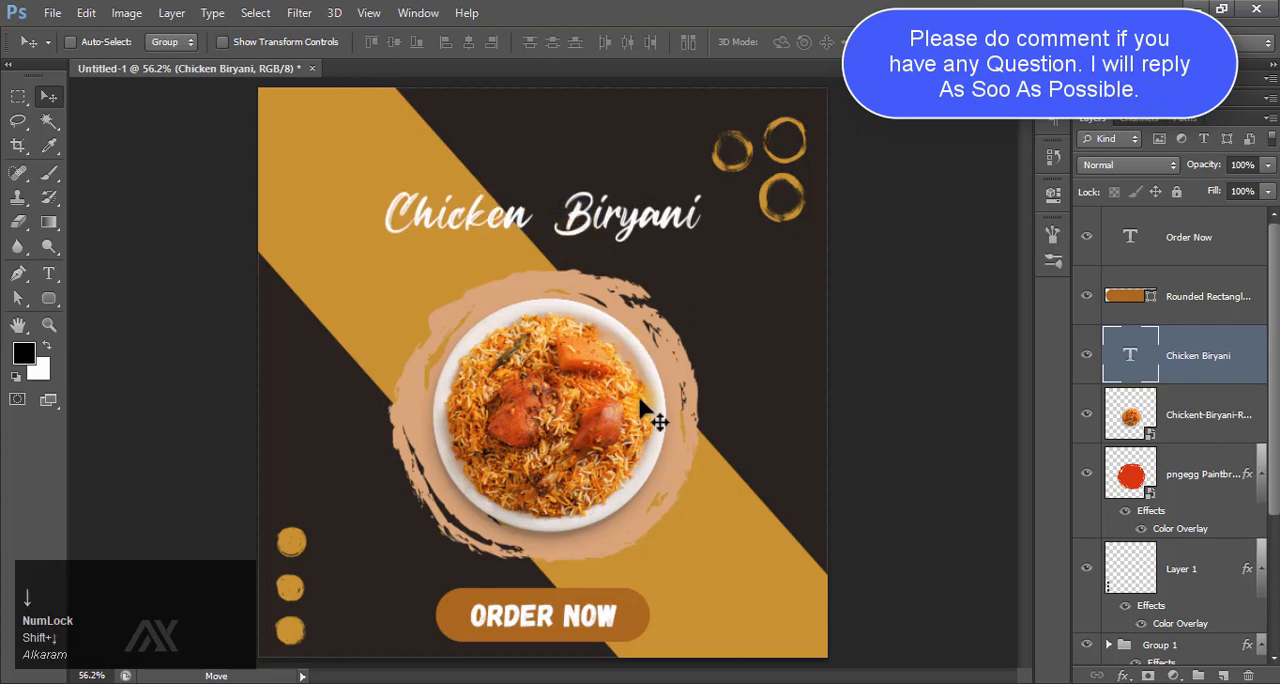
# Move the plate image and the brush circle up together slightly, closer to the title.
pyautogui.click(1205, 414)
pyautogui.keyDown('shift'); pyautogui.click(1200, 473); pyautogui.keyUp('shift')
pyautogui.hotkey('shift', 'Up')
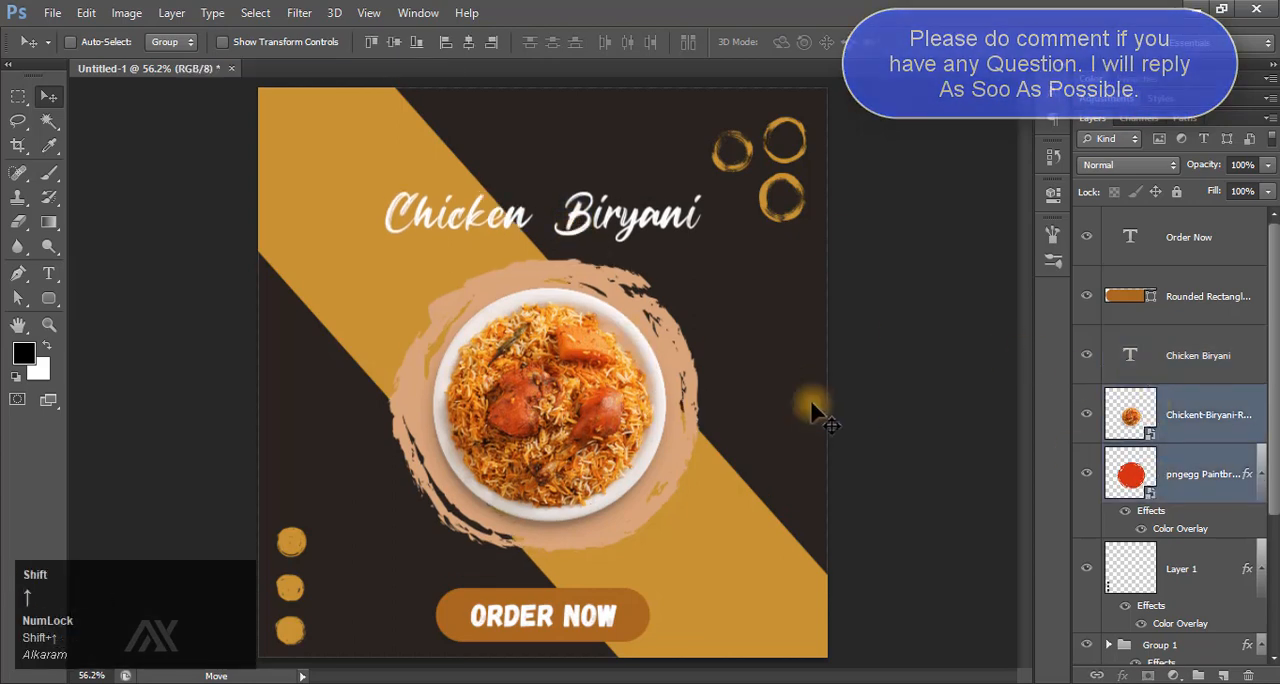
pyautogui.hotkey('shift', 'Down')
# Move the "Order Now" text and its rounded rectangle up together slightly, away from the canvas's lower edge.
pyautogui.click(1130, 297)
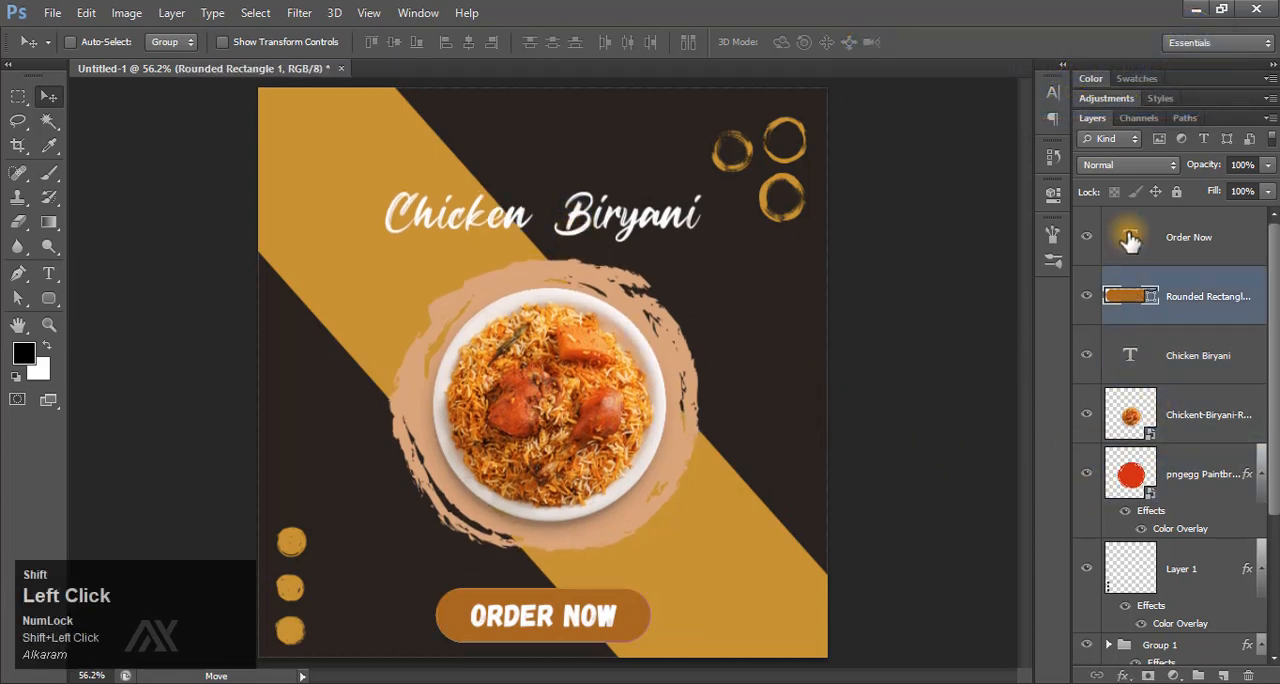
pyautogui.keyDown('shift'); pyautogui.click(1128, 240); pyautogui.keyUp('shift')
pyautogui.hotkey('shift', 'Up')
pyautogui.hotkey('shift', 'Up')
pyautogui.hotkey('shift', 'Up')
pyautogui.hotkey('shift', 'Down')
pyautogui.hotkey('shift', 'Down')
pyautogui.hotkey('shift', 'Up')
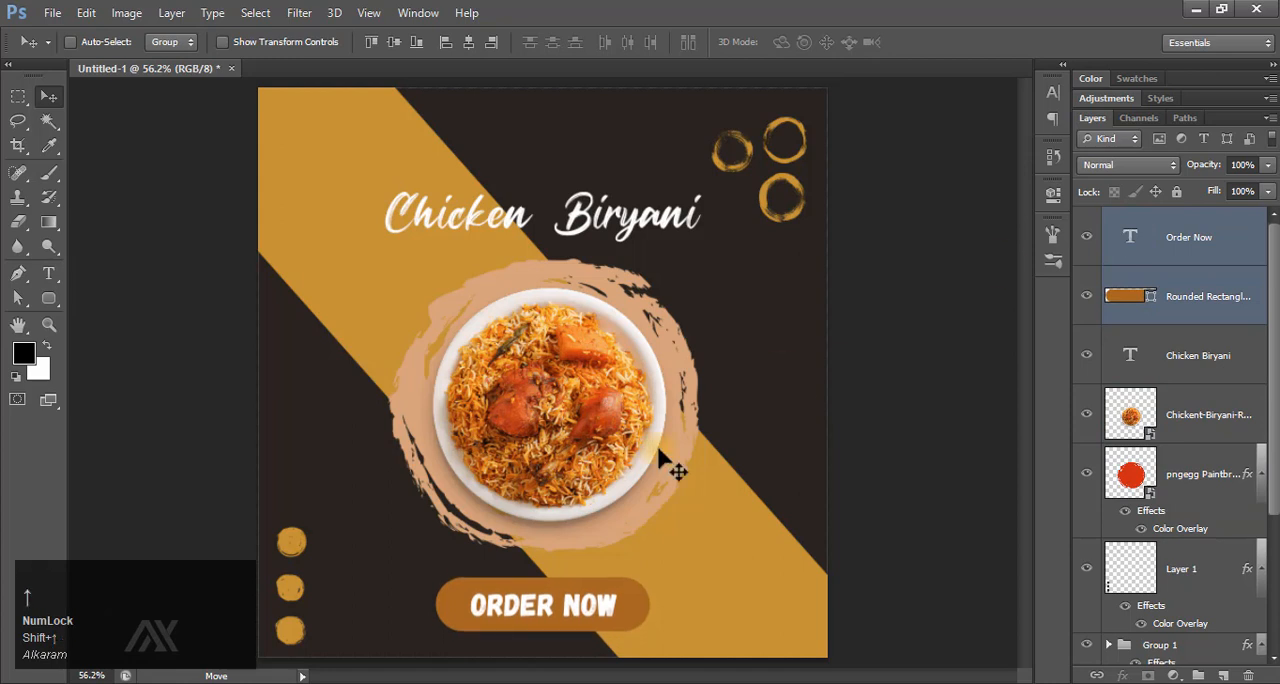
# Select the "Order Now" text layer at the top of the layer stack.
pyautogui.click(762, 529)
pyautogui.scroll(-1, 789, 398)
pyautogui.keyDown('ctrl'); pyautogui.click(711, 522); pyautogui.keyUp('ctrl')
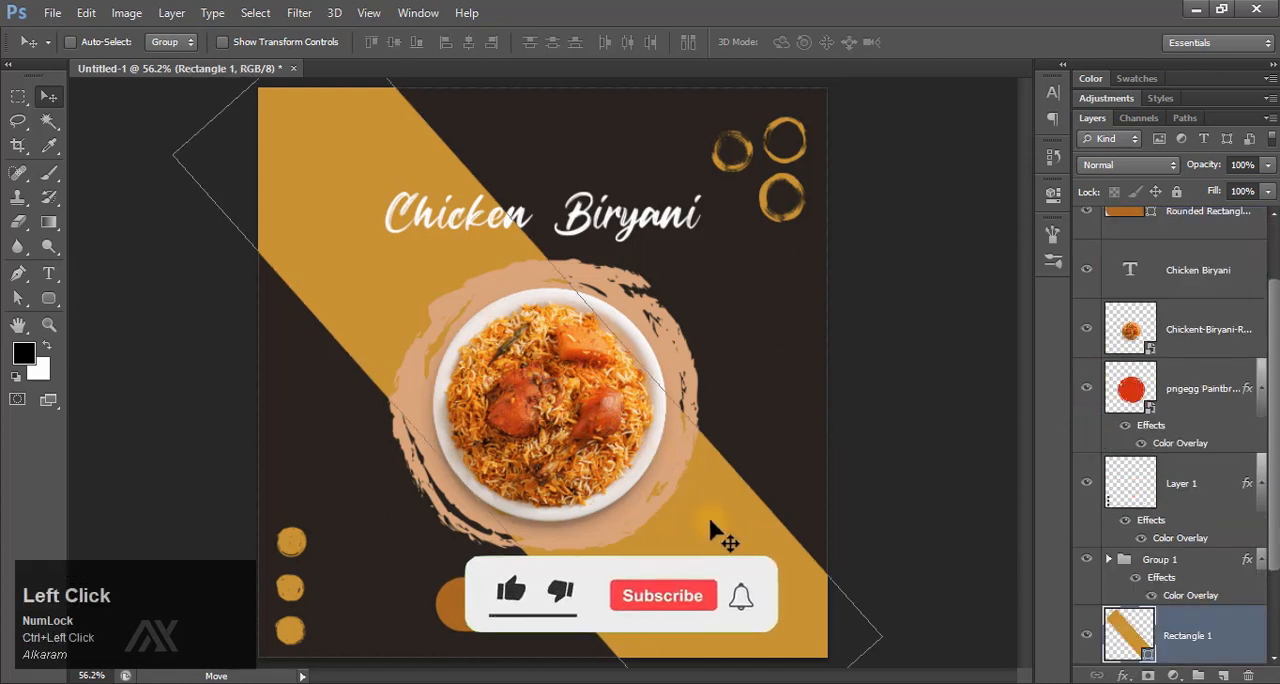
pyautogui.scroll(2, 1155, 268)
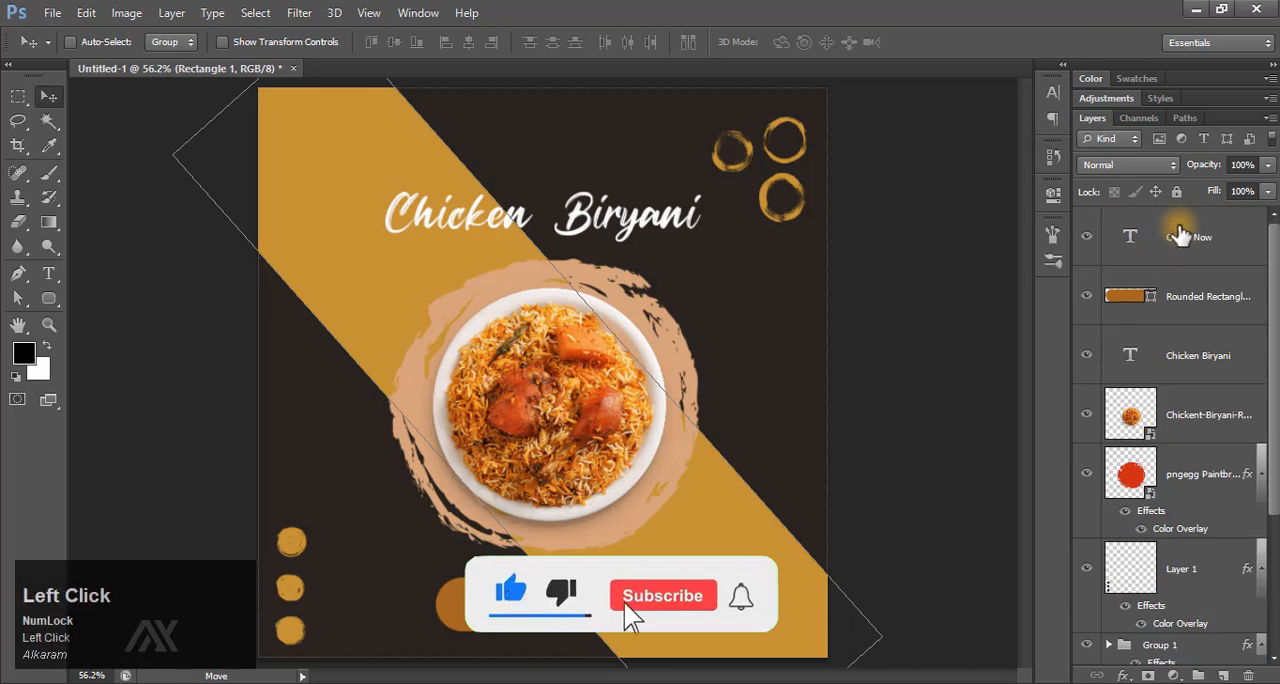
pyautogui.click(1175, 235)
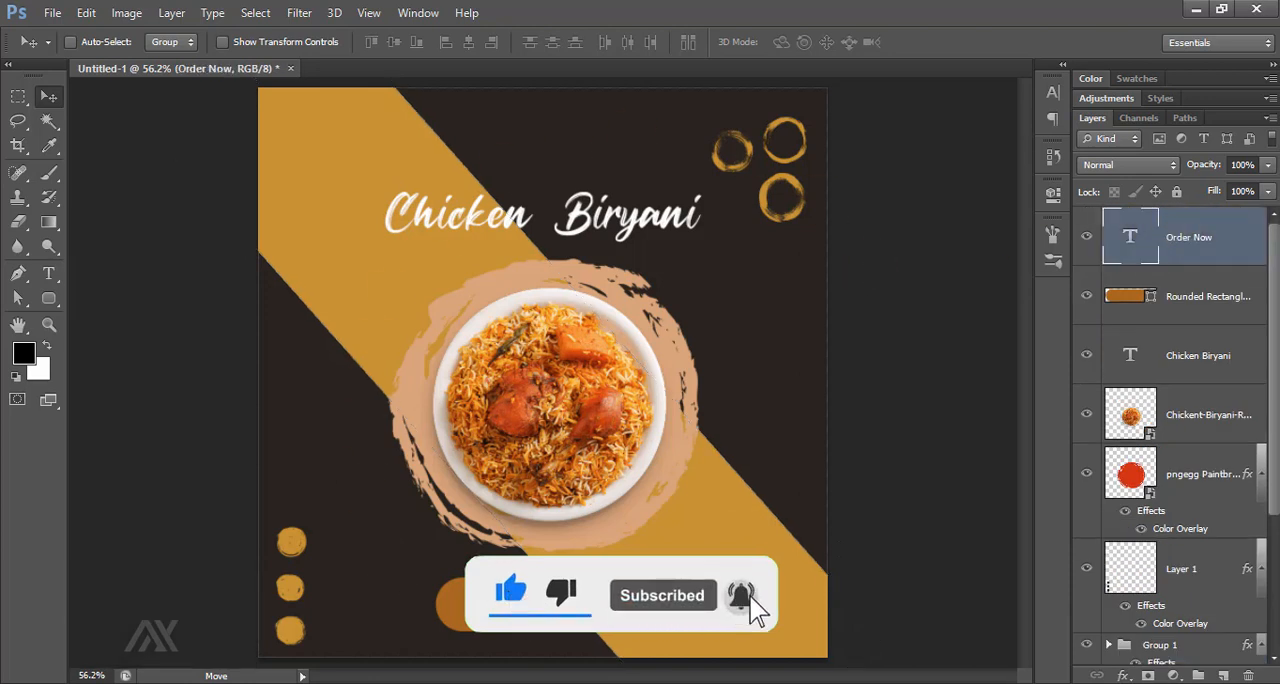